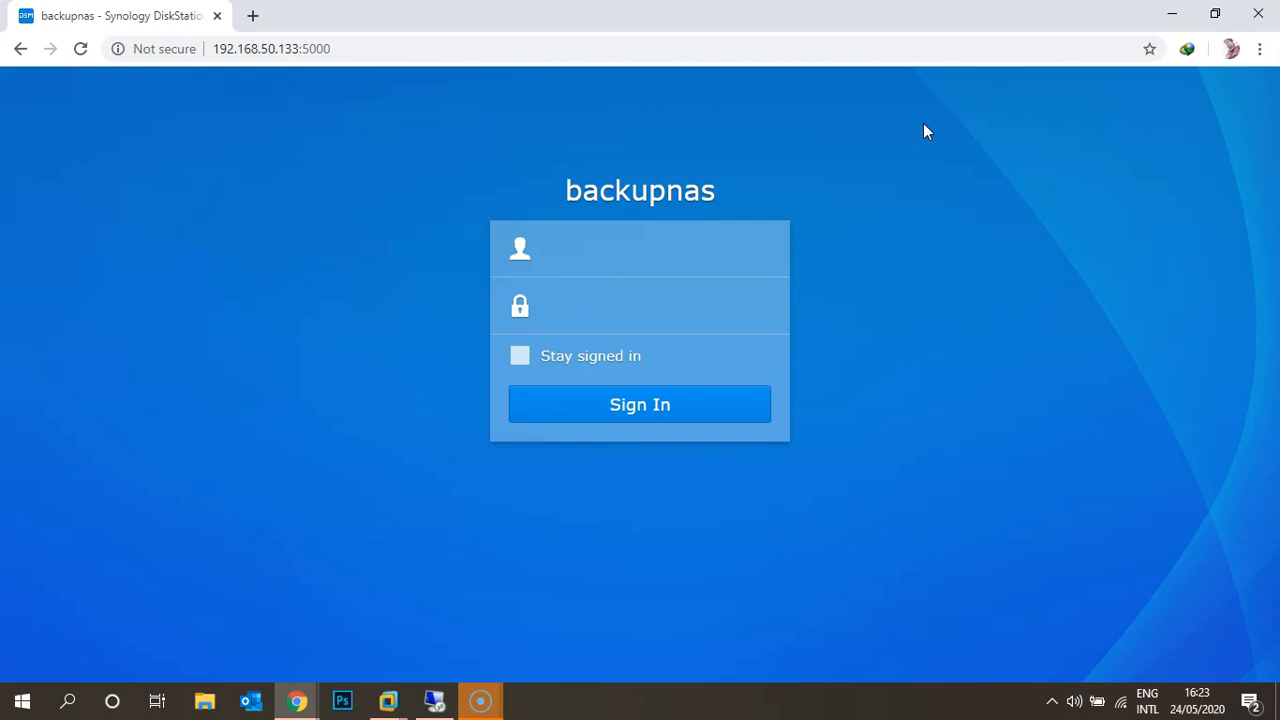
Step: Sign in to backupnas as Administrator with the account password and close the DSM Help window
{"action": "left_click", "coordinate": [667, 251]}
{"action": "type", "text": "Administrator"}
{"action": "key", "text": "Tab"}
{"action": "type", "text": "***********"}
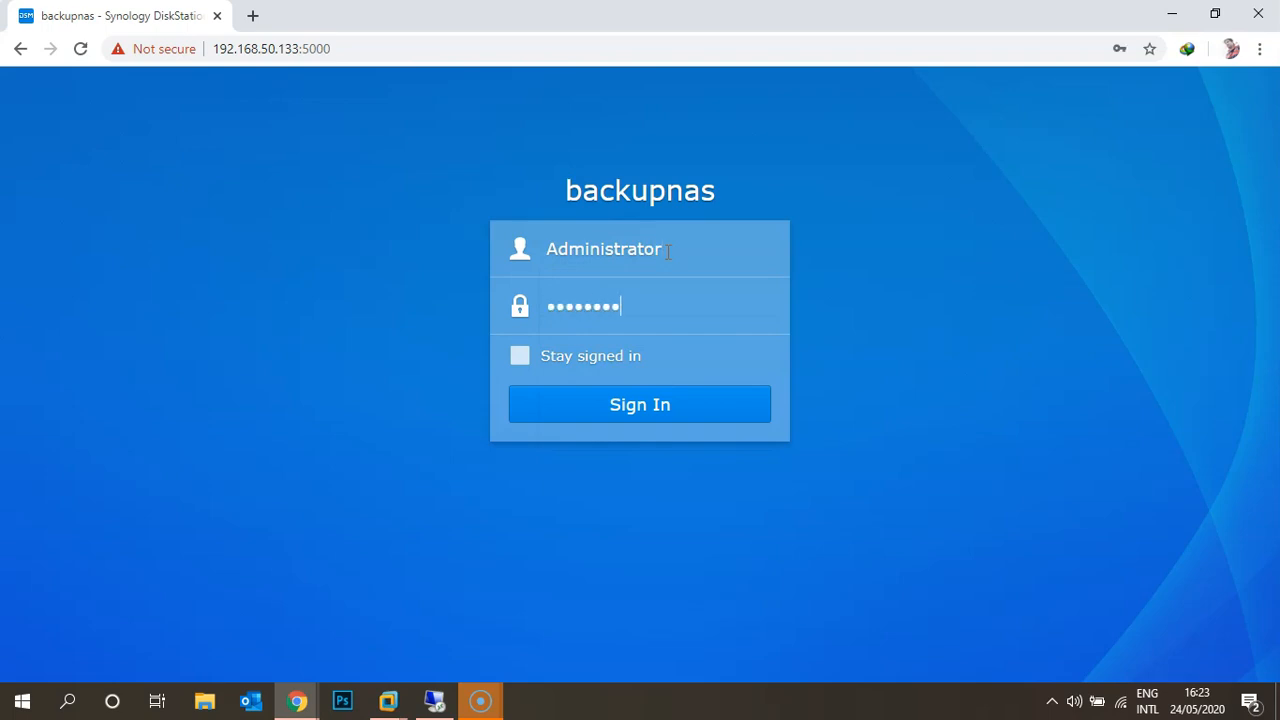
{"action": "type", "text": "*"}
{"action": "key", "text": "Return"}
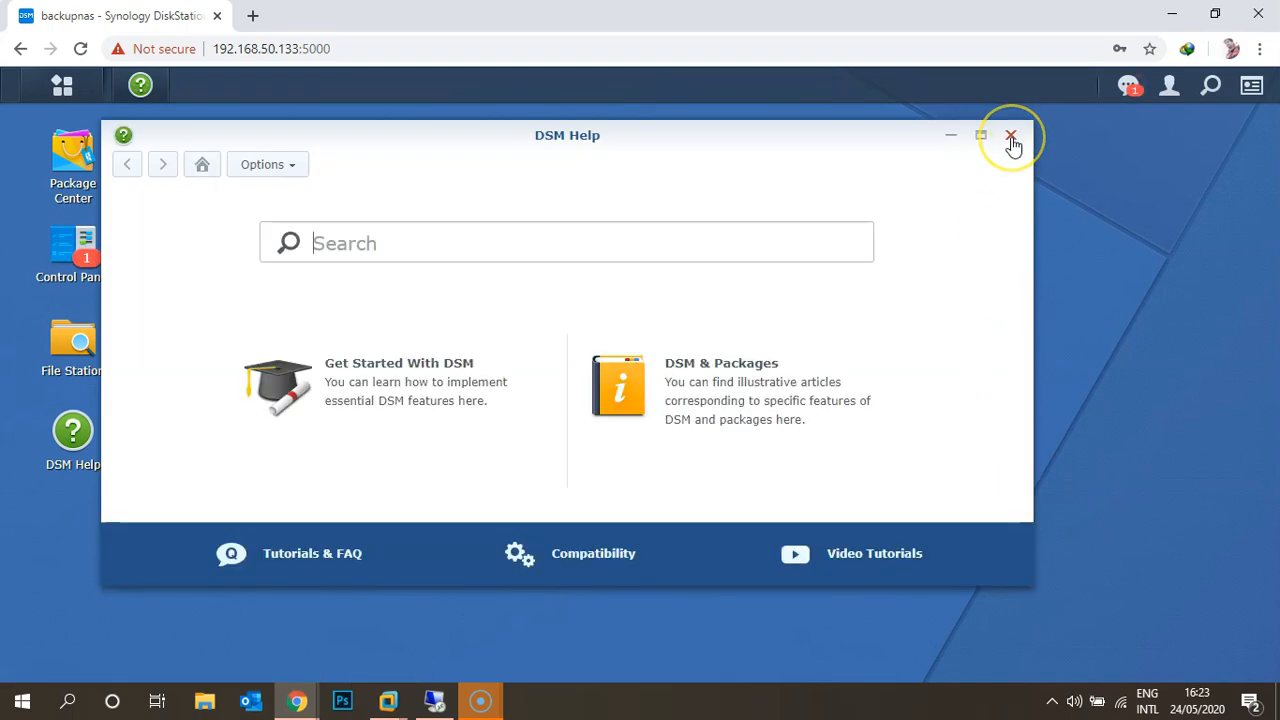
{"action": "left_click", "coordinate": [1011, 137]}
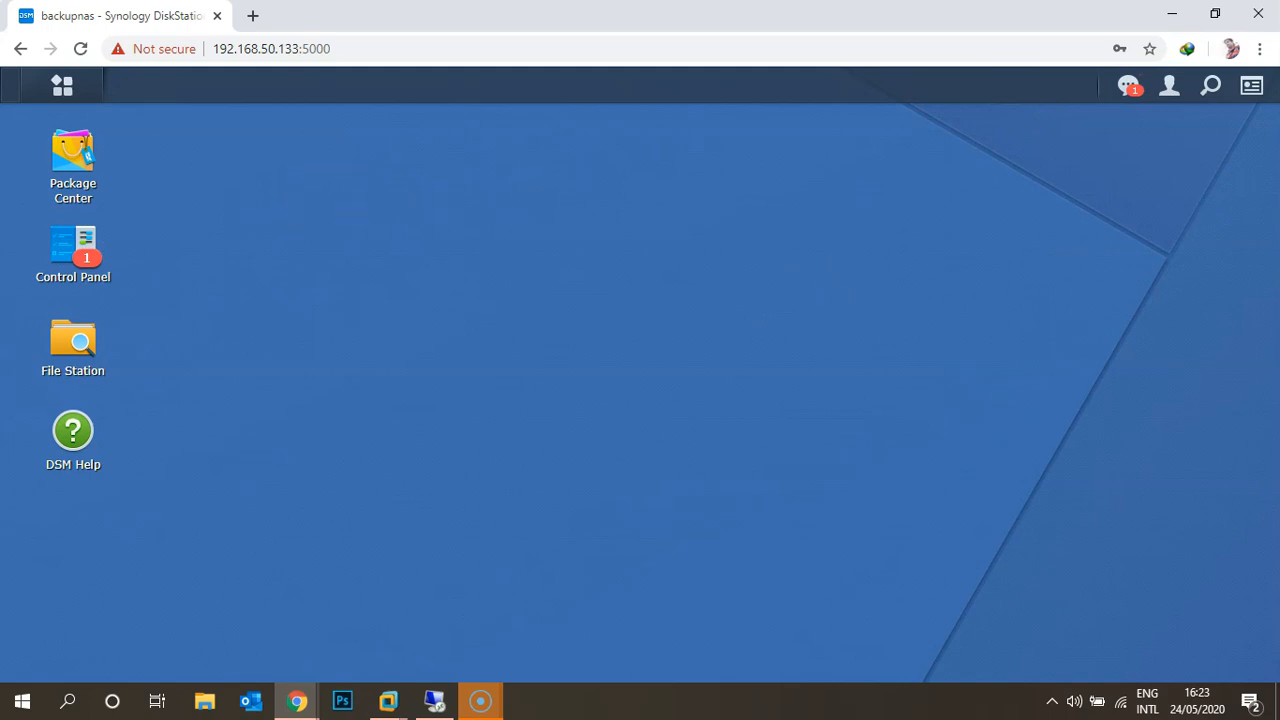
Step: Check the time zone and NTP synchronization settings in the Control Panel's Regional Options and apply them
{"action": "left_click", "coordinate": [85, 252]}
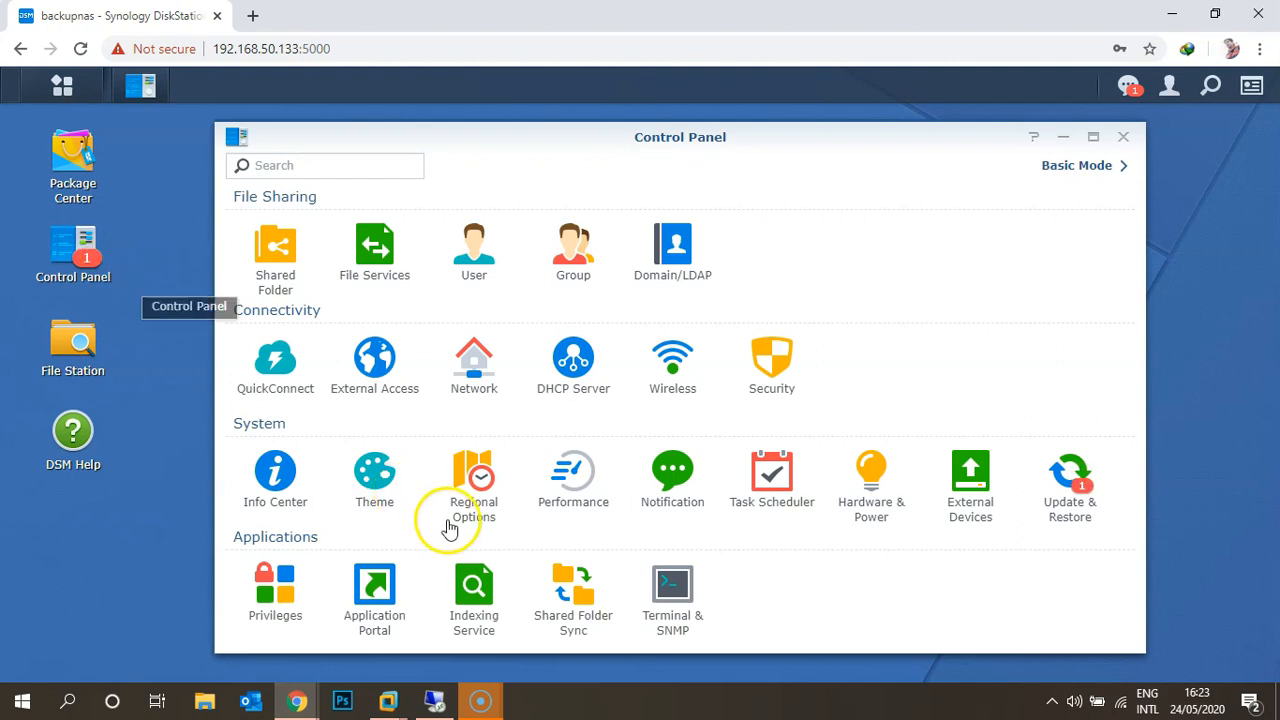
{"action": "left_click", "coordinate": [472, 488]}
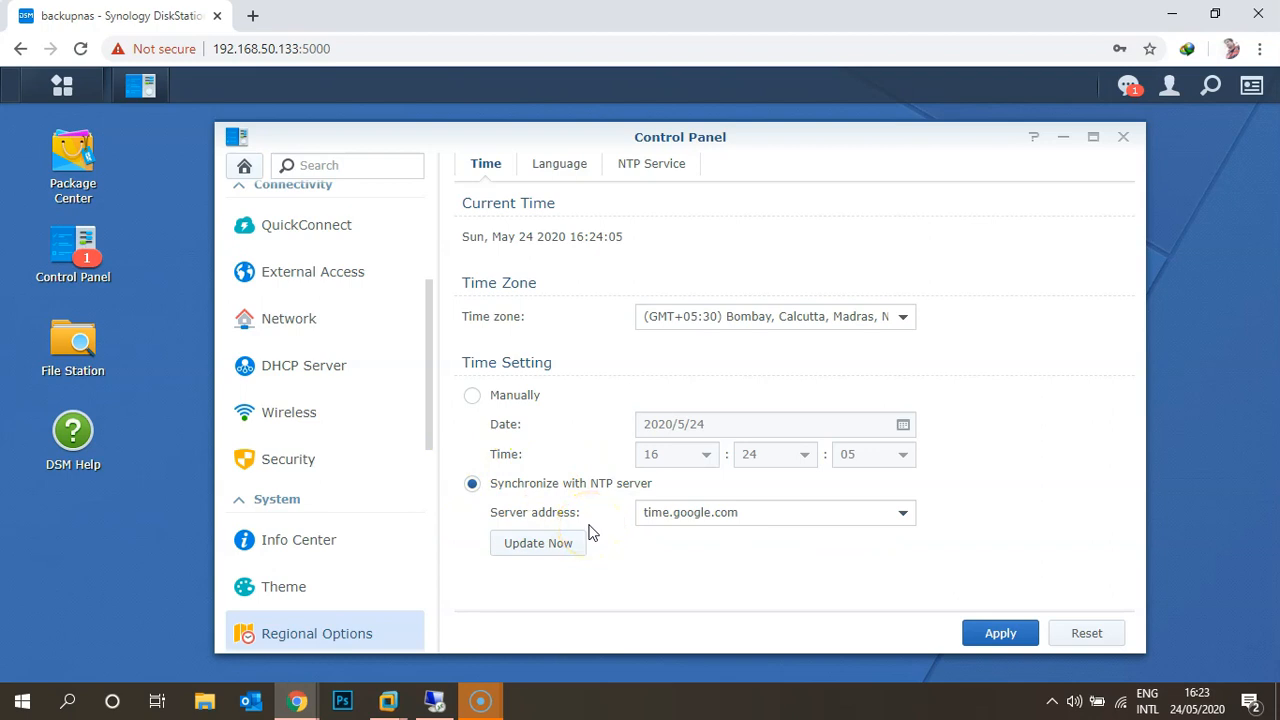
{"action": "left_click", "coordinate": [986, 634]}
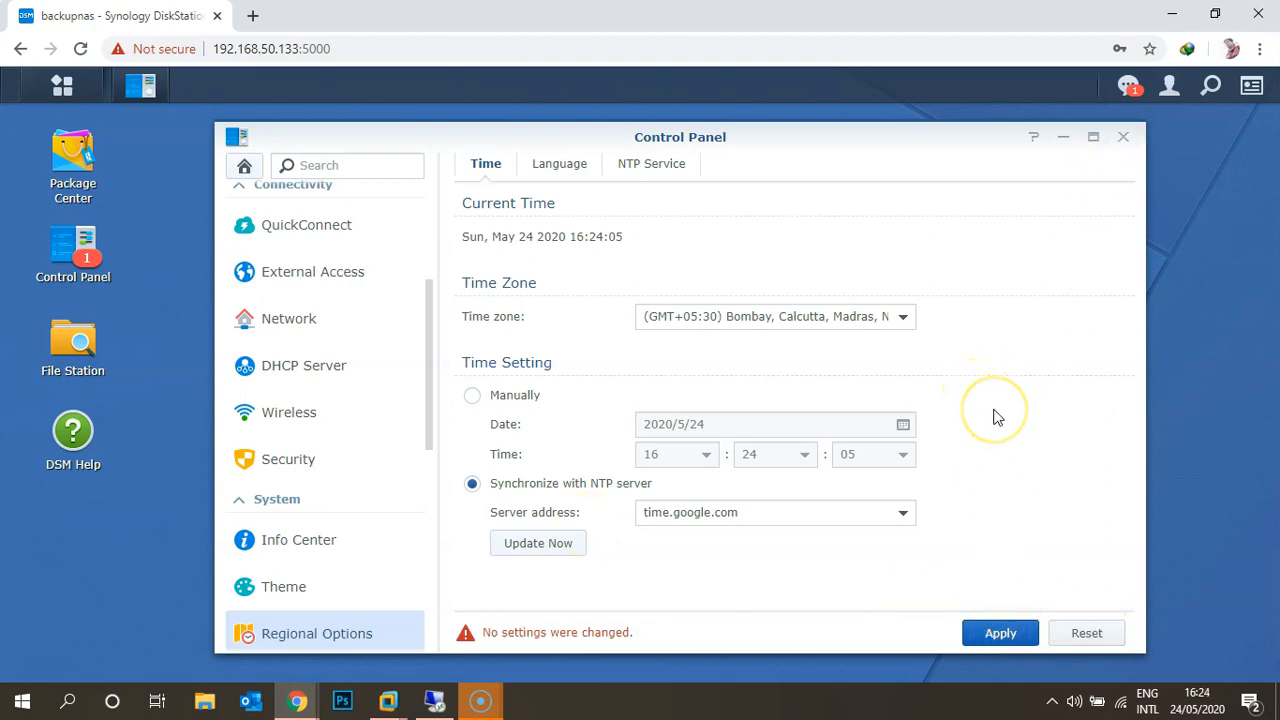
Step: Enable joining a domain in the Domain/LDAP settings, with domain ITHINK.LOCAL and DNS server 192.168.50.134
{"action": "scroll", "coordinate": [334, 357], "scroll_direction": "up", "scroll_amount": 2}
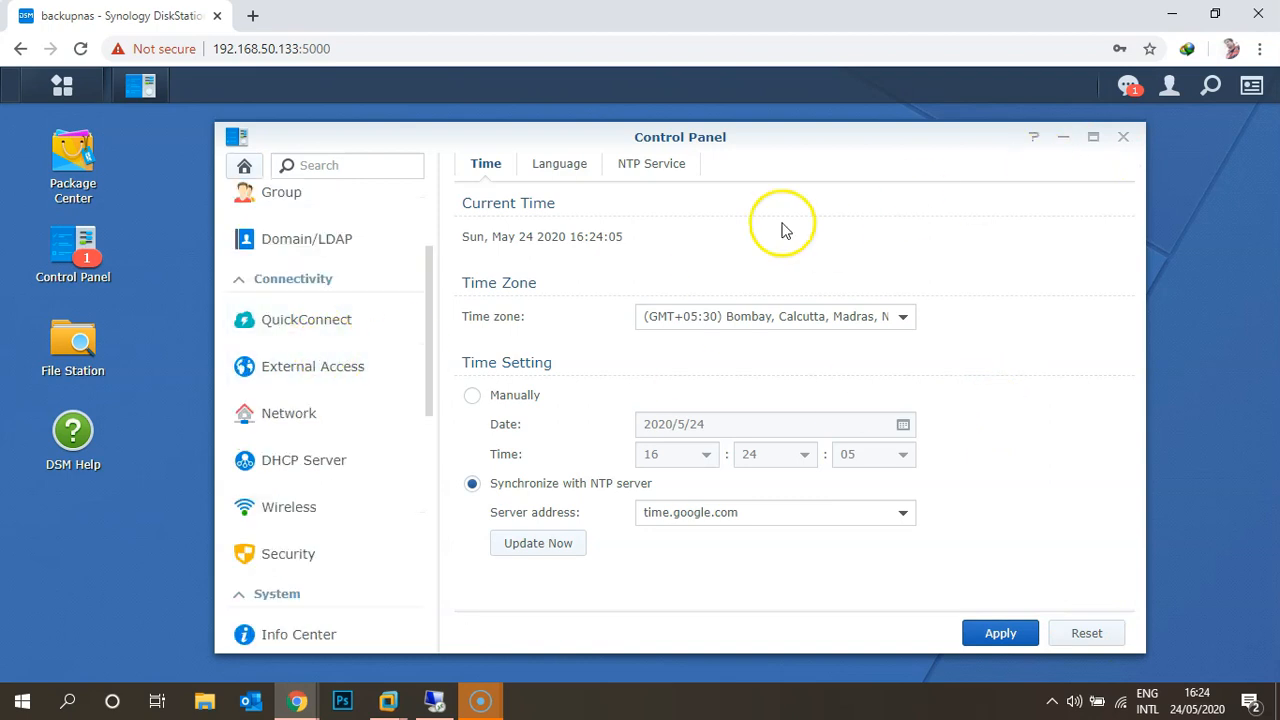
{"action": "scroll", "coordinate": [395, 337], "scroll_direction": "up", "scroll_amount": 4}
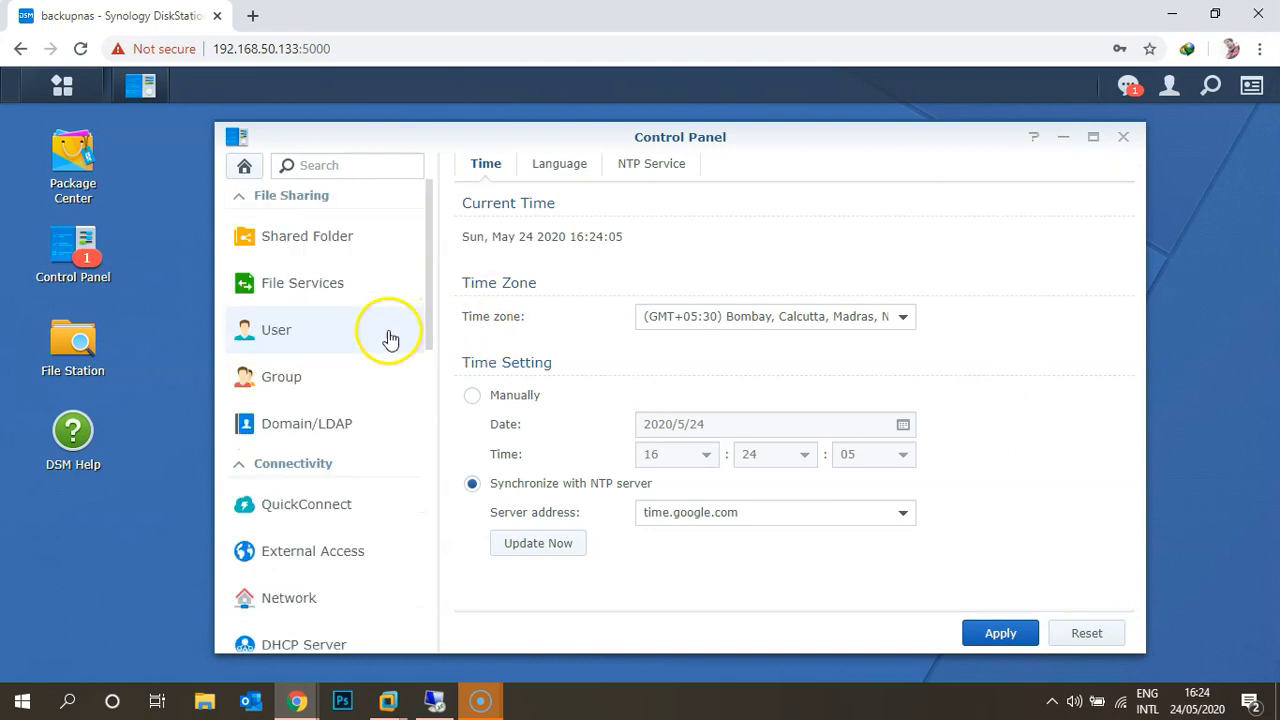
{"action": "left_click", "coordinate": [308, 427]}
{"action": "left_click", "coordinate": [474, 203]}
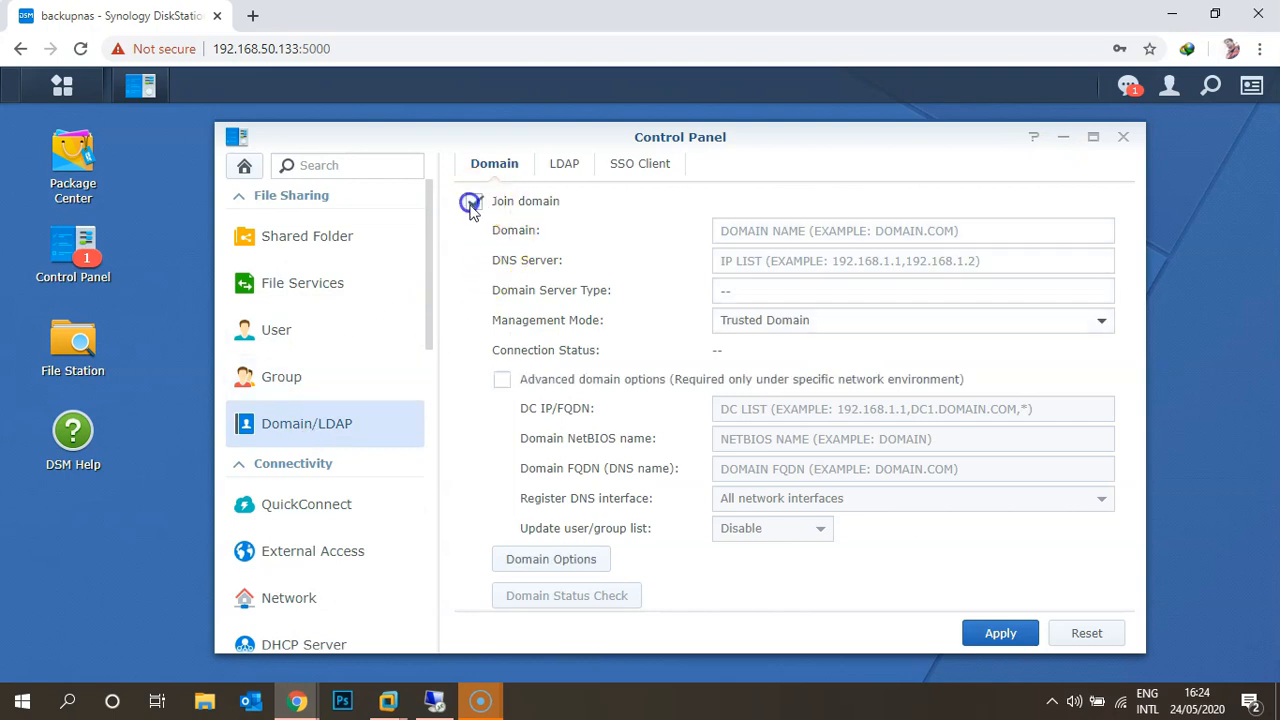
{"action": "left_click", "coordinate": [791, 227]}
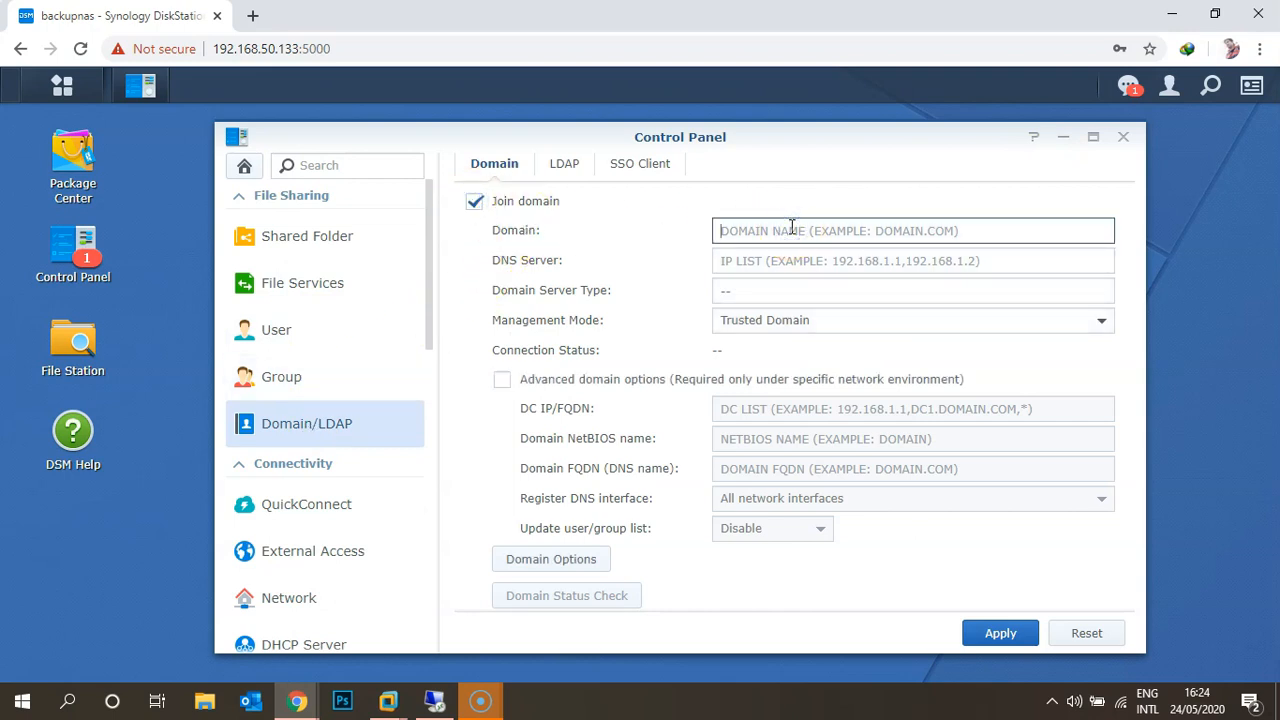
{"action": "type", "text": "ITHINK.LOCAL"}
{"action": "key", "text": "Tab"}
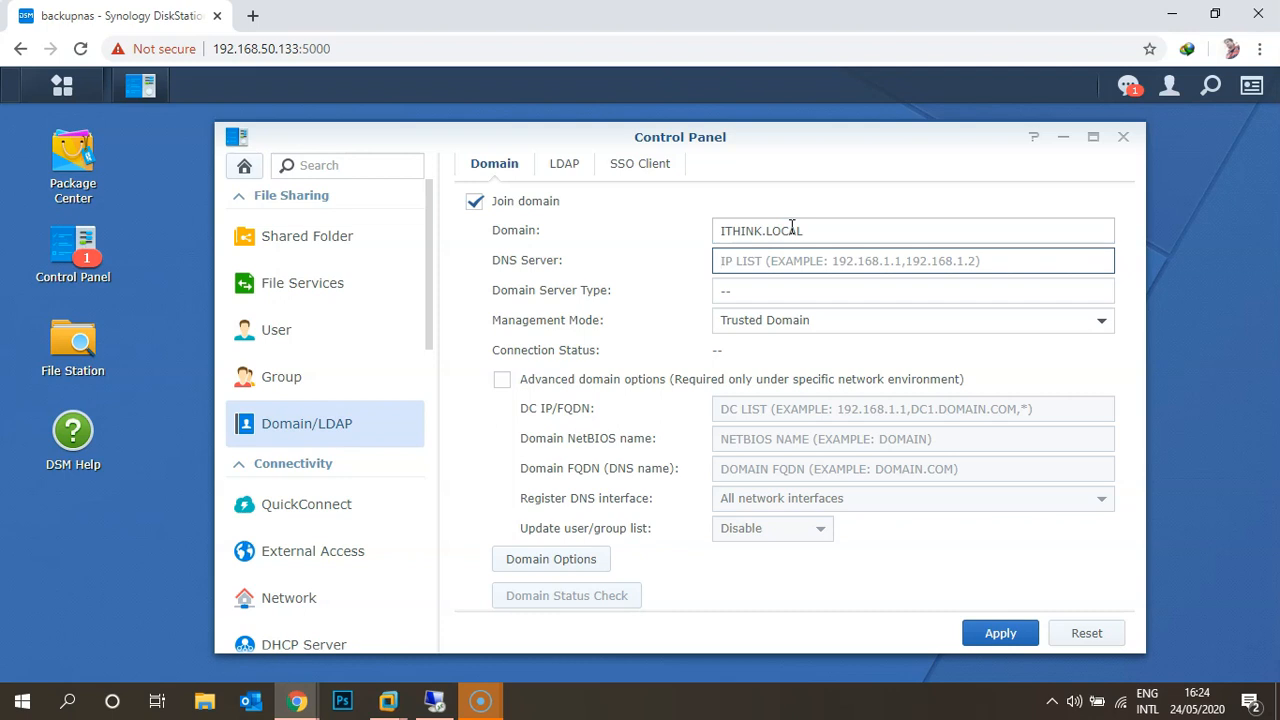
{"action": "type", "text": "192"}
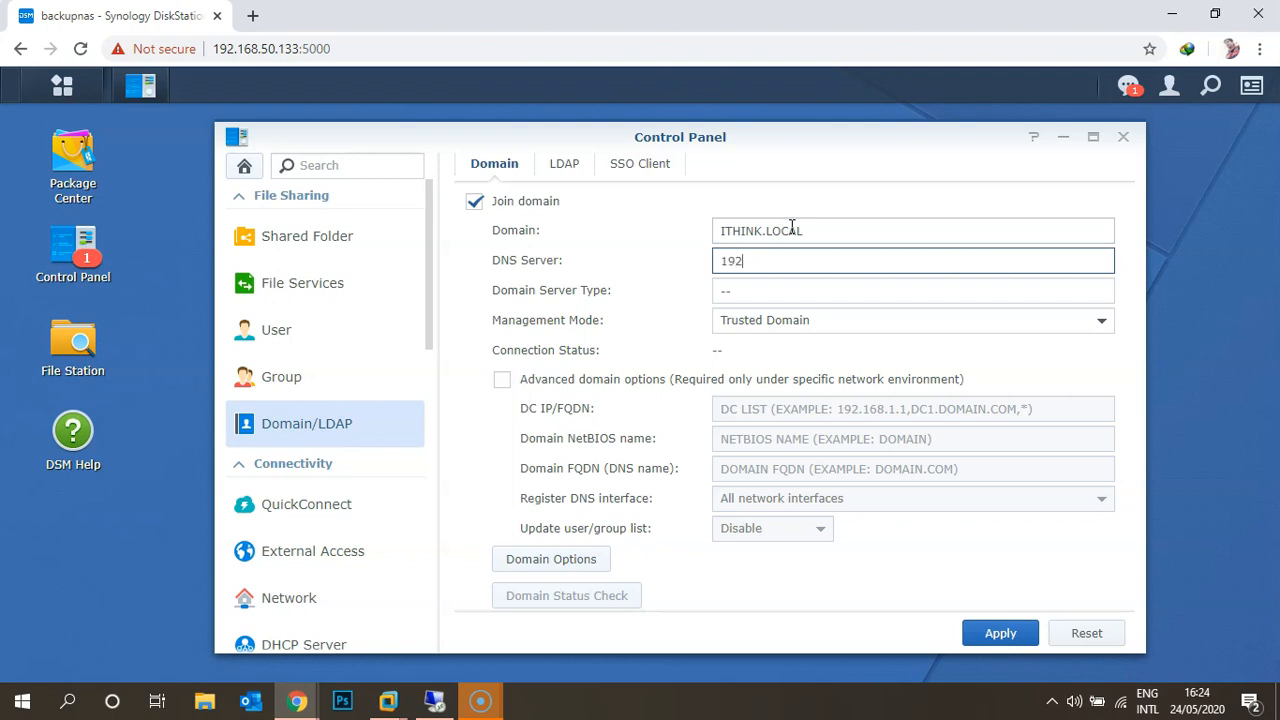
{"action": "type", "text": ".168.50.134"}
{"action": "key", "text": "Tab"}
Step: Examine the Domain Server Type field and the available Management Mode options, keeping Trusted Domain
{"action": "left_click", "coordinate": [763, 290]}
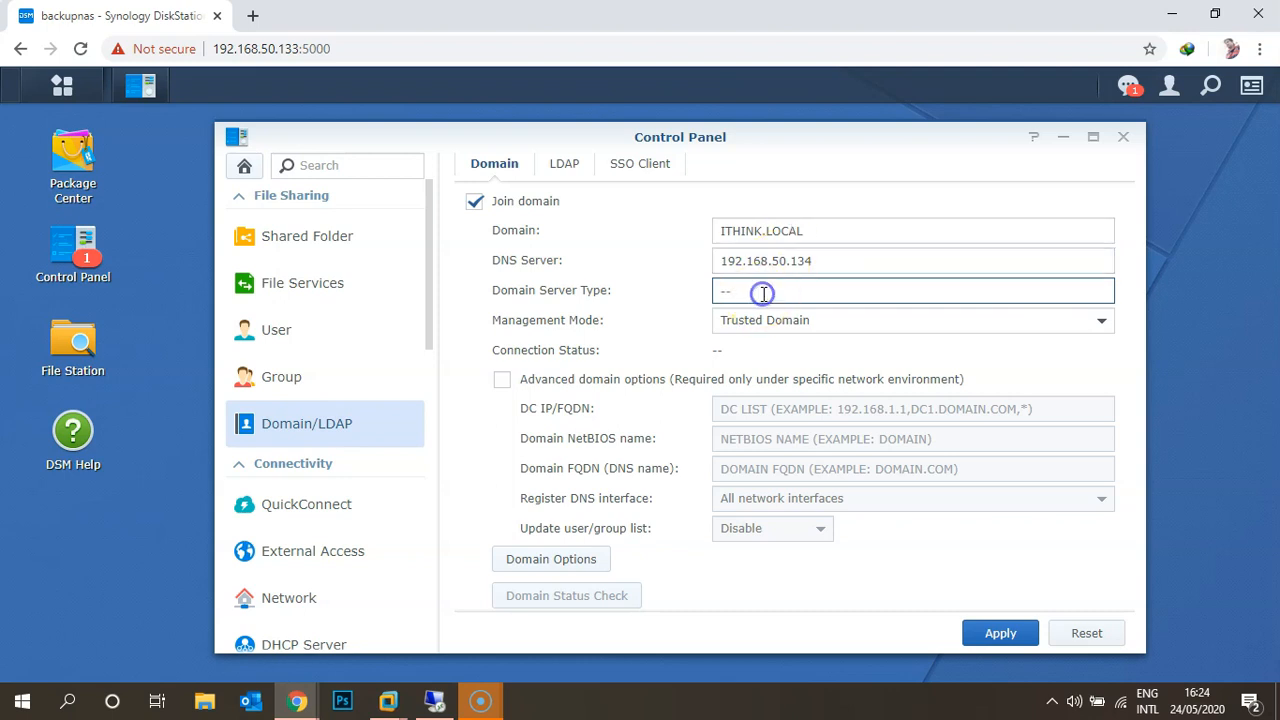
{"action": "double_click", "coordinate": [763, 294]}
{"action": "left_click_drag", "start_coordinate": [836, 296], "coordinate": [657, 289]}
{"action": "left_click", "coordinate": [749, 294]}
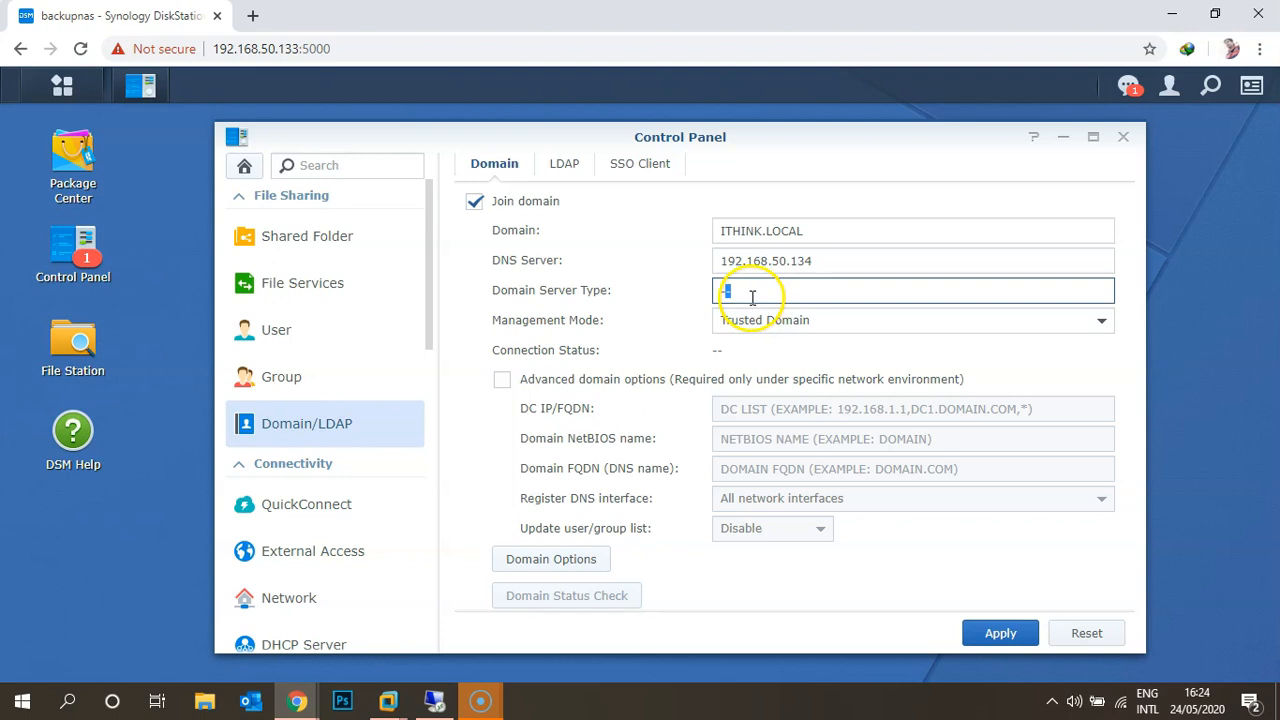
{"action": "left_click", "coordinate": [768, 328]}
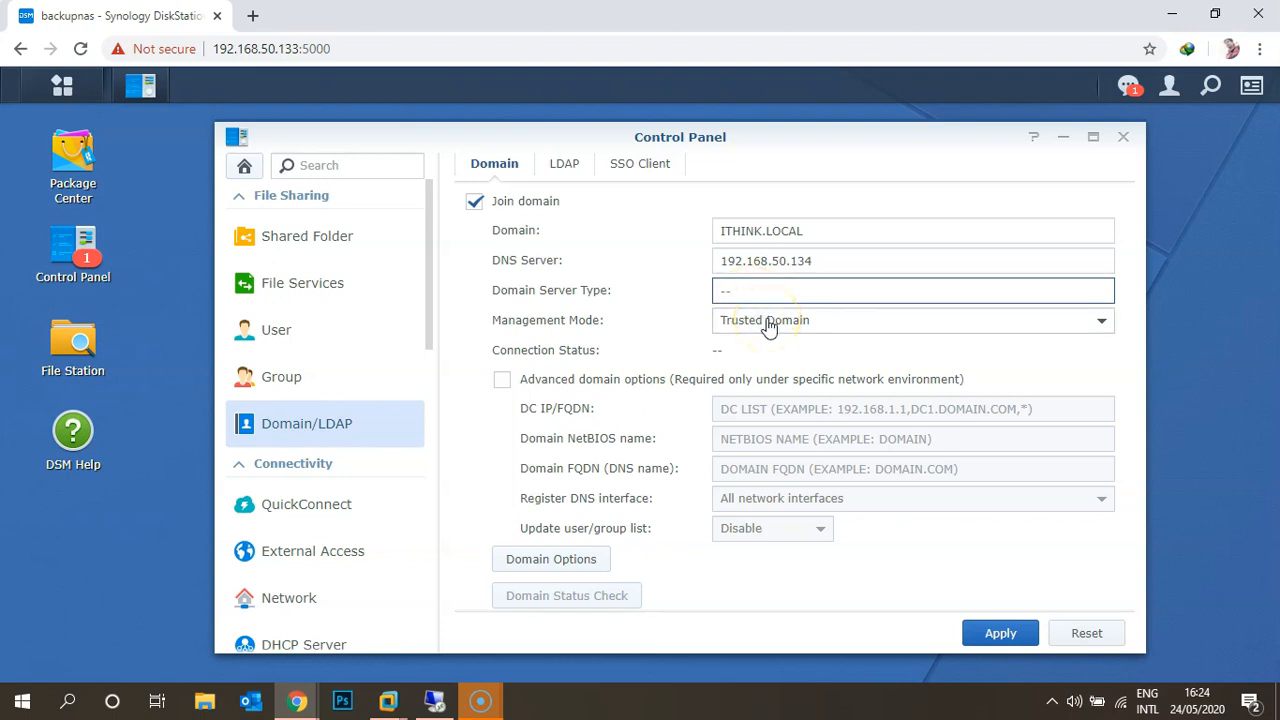
{"action": "left_click", "coordinate": [766, 323]}
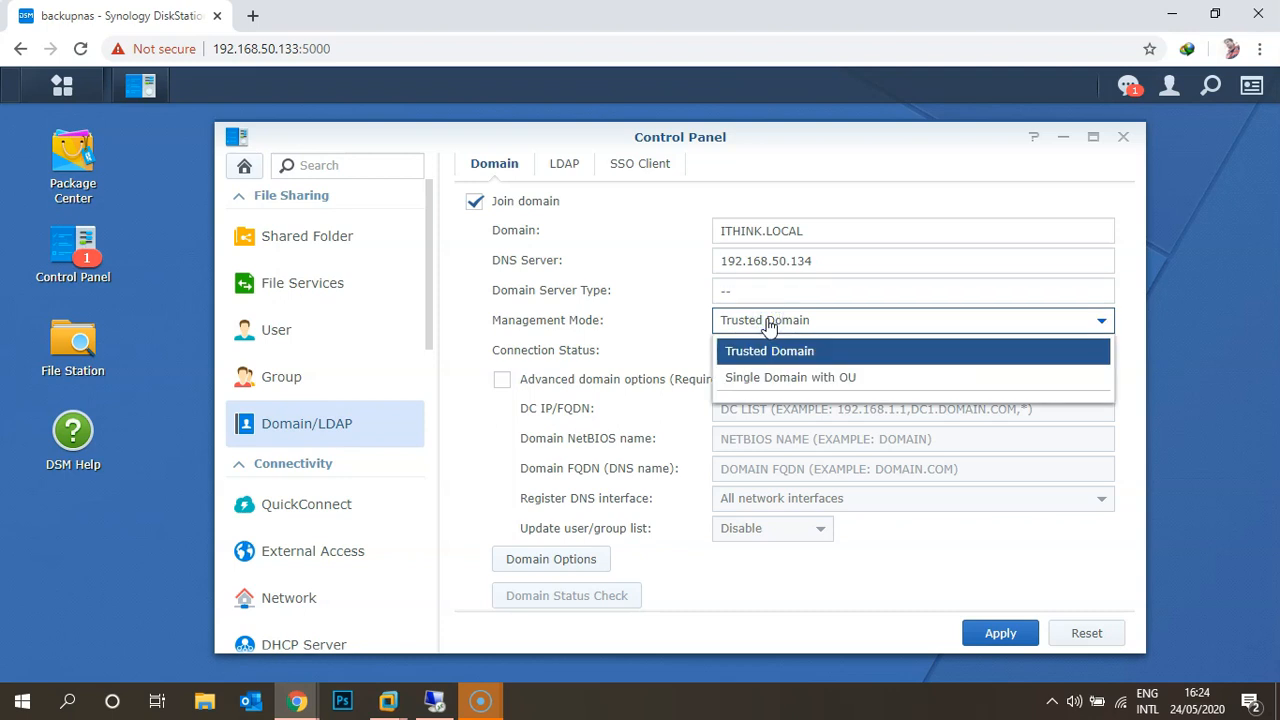
{"action": "left_click", "coordinate": [766, 323]}
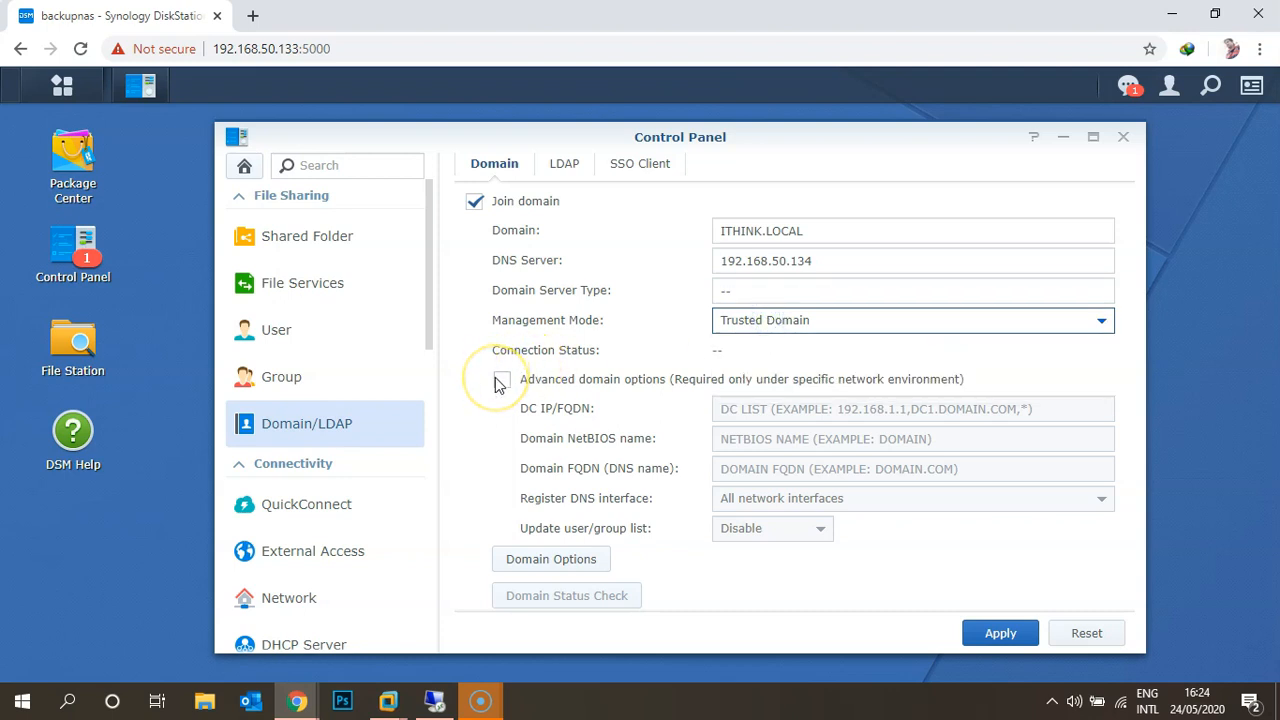
Step: Enable the advanced domain options and set DC IP/FQDN to ITHINK.LOCAL
{"action": "left_click", "coordinate": [502, 383]}
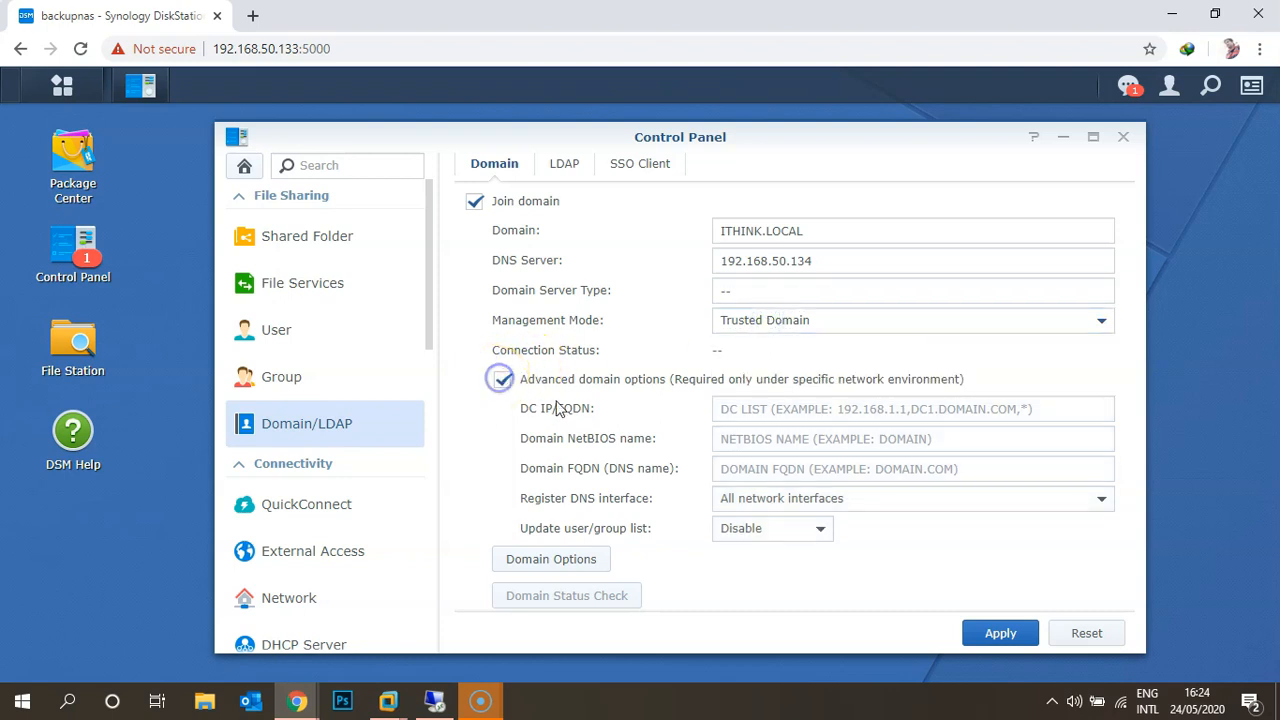
{"action": "left_click", "coordinate": [800, 410]}
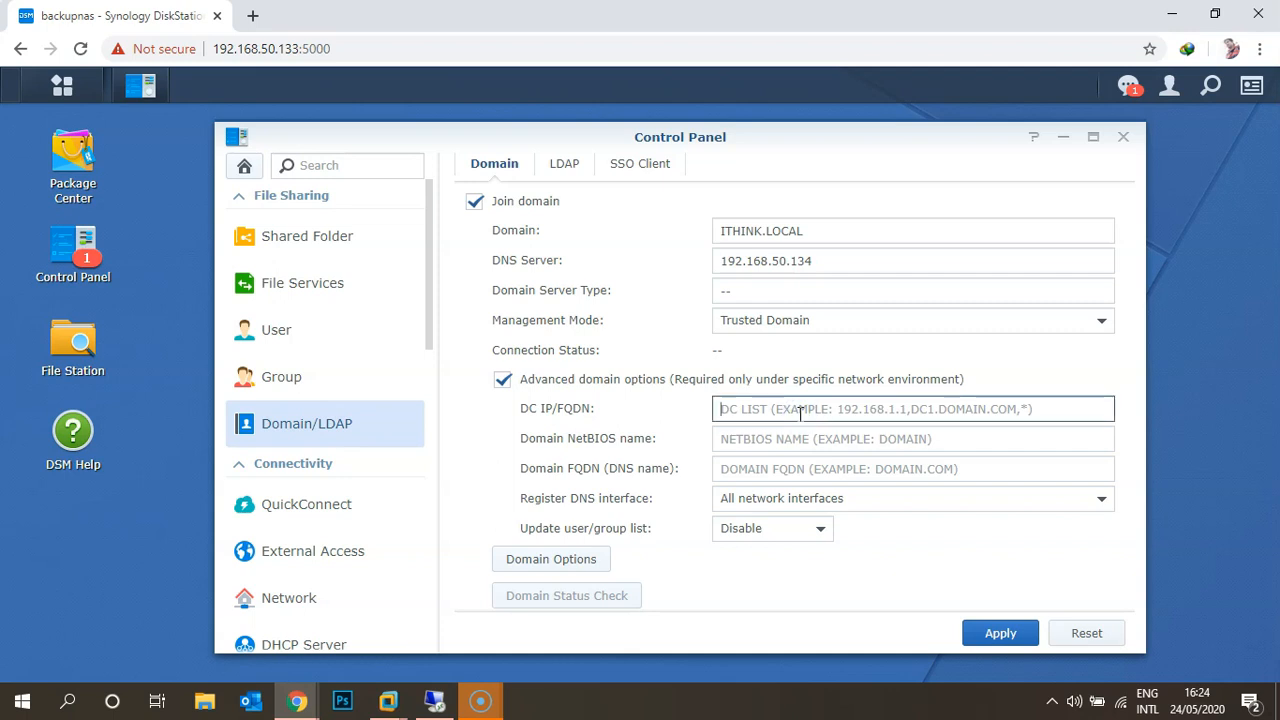
{"action": "type", "text": "ITHINK"}
{"action": "key", "text": "Tab"}
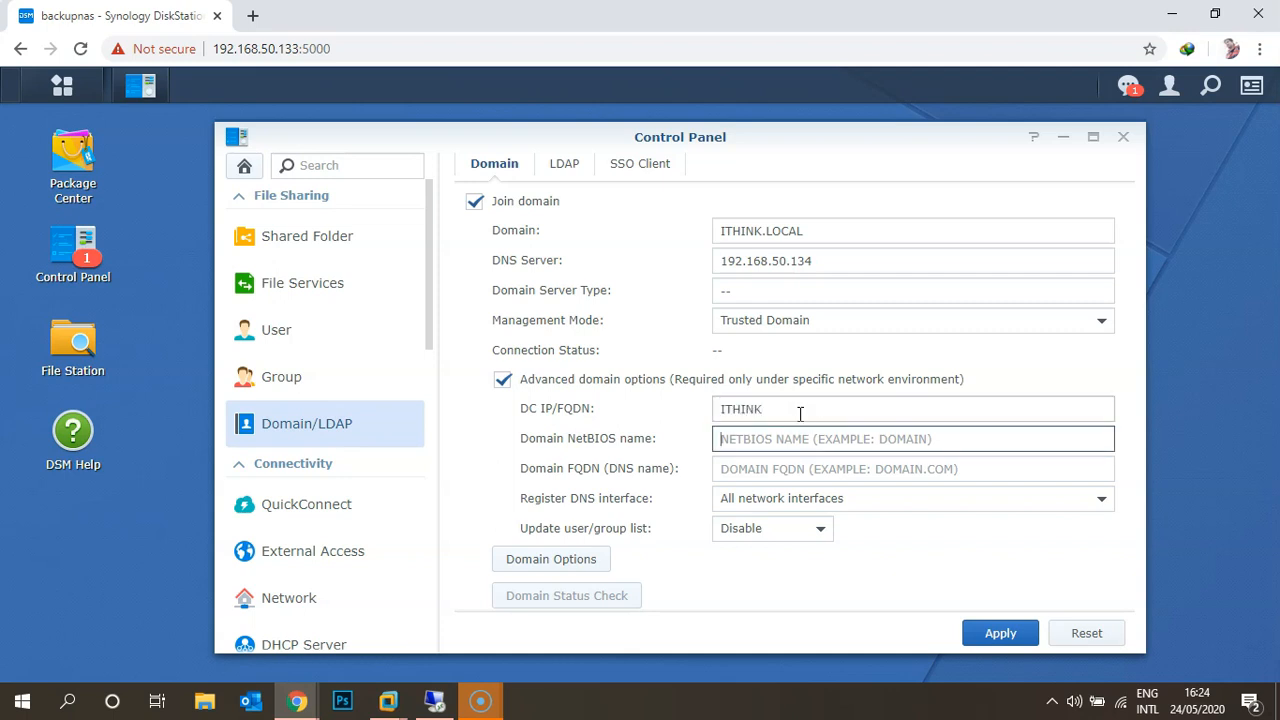
{"action": "key", "text": "shift+Tab"}
{"action": "key", "text": "End"}
{"action": "type", "text": ".LOCAL"}
{"action": "key", "text": "Tab"}
Step: Set the domain NetBIOS name to ITHNK and the domain FQDN (DNS name) to ITHINK.LOCAL
{"action": "left_click", "coordinate": [798, 442]}
{"action": "type", "text": "ITHNK"}
{"action": "key", "text": "Tab"}
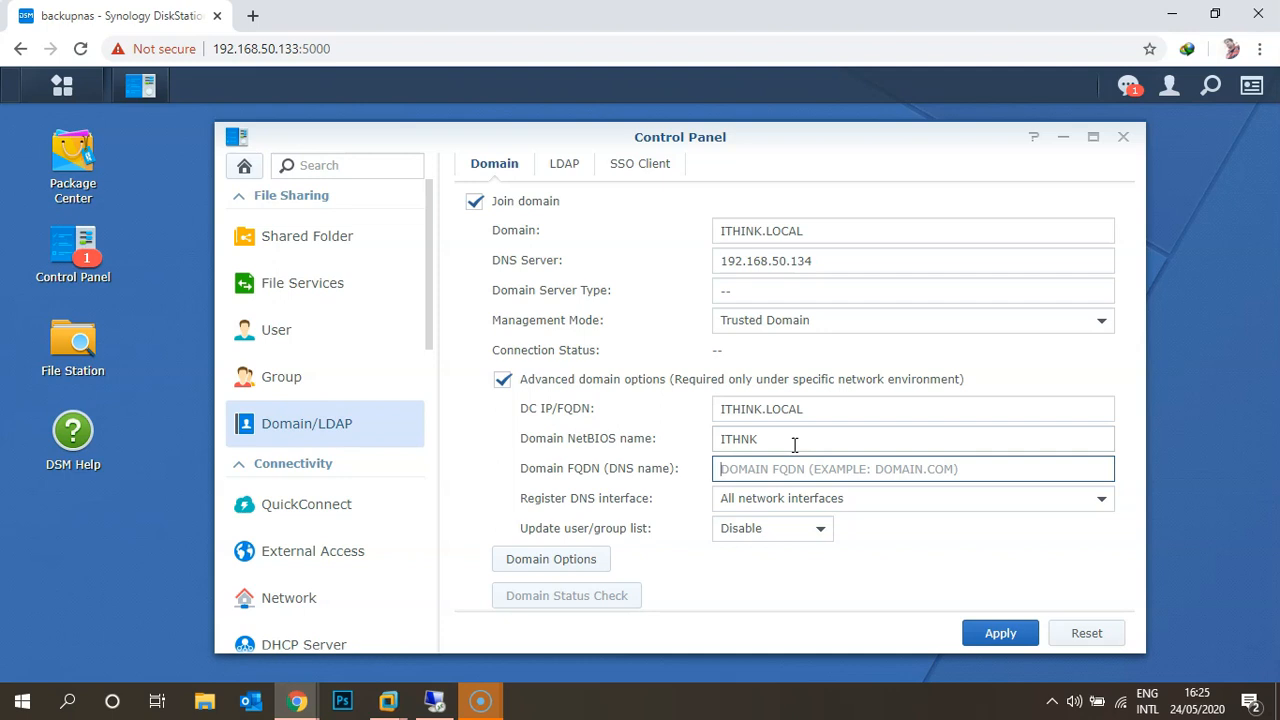
{"action": "type", "text": "ITHINK"}
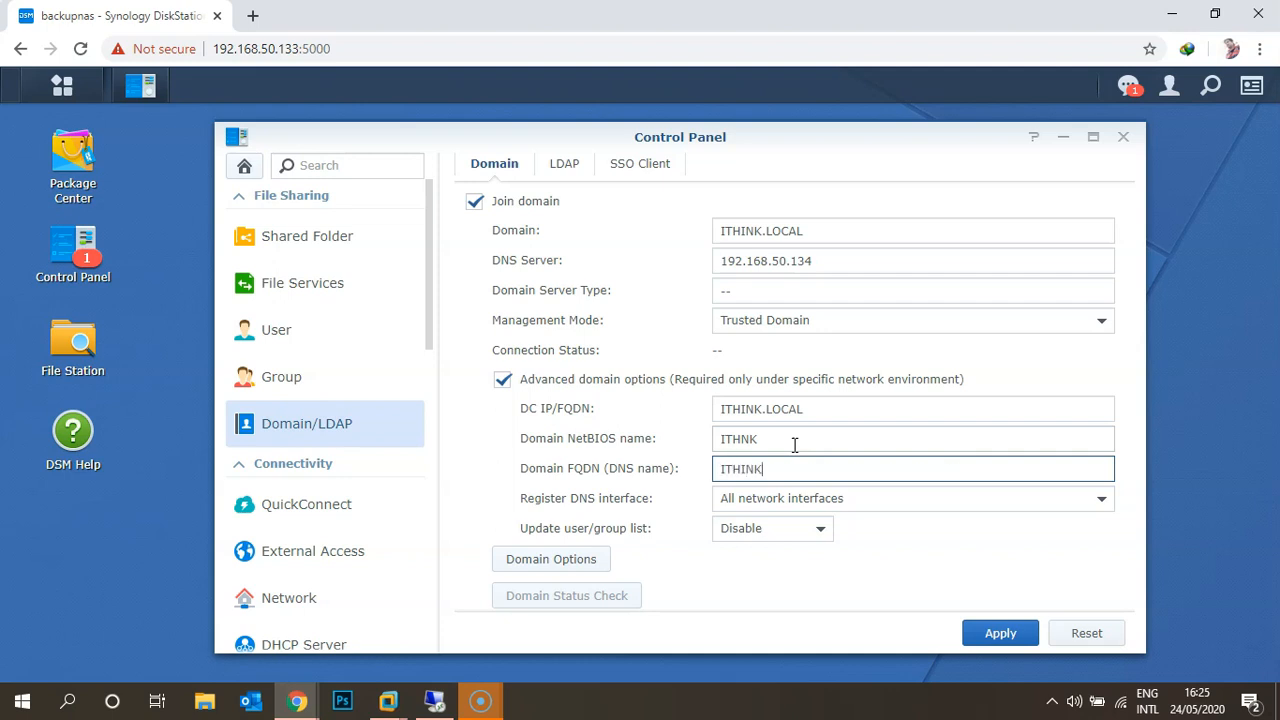
{"action": "type", "text": ".LOCAL"}
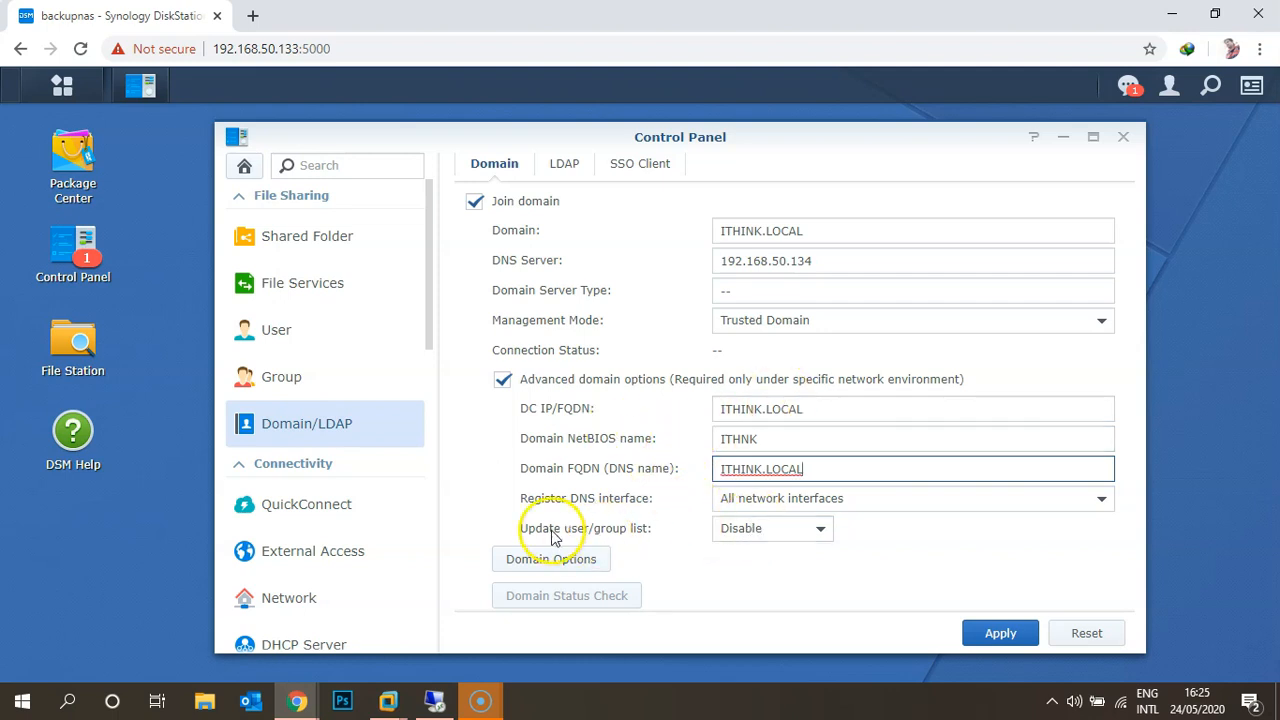
Step: Set the user/group list to update daily and enable NTP synchronization at each domain user login in the domain options
{"action": "left_click", "coordinate": [768, 540]}
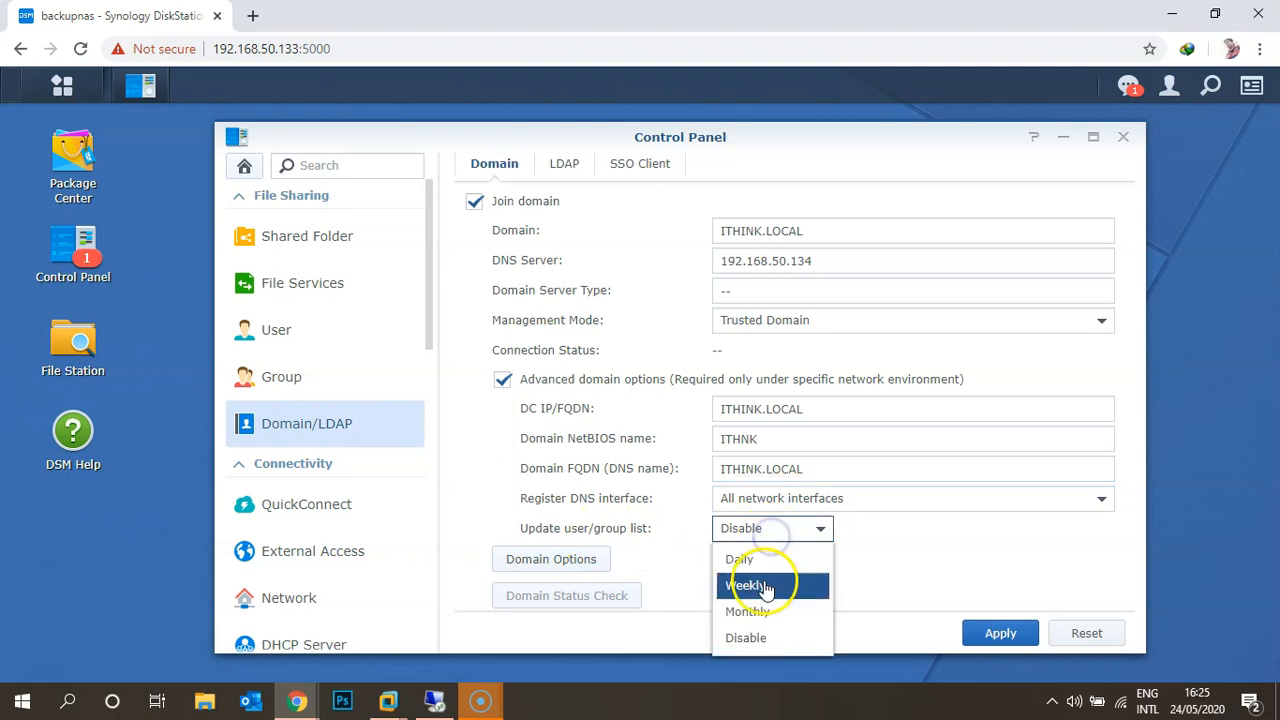
{"action": "left_click", "coordinate": [764, 562]}
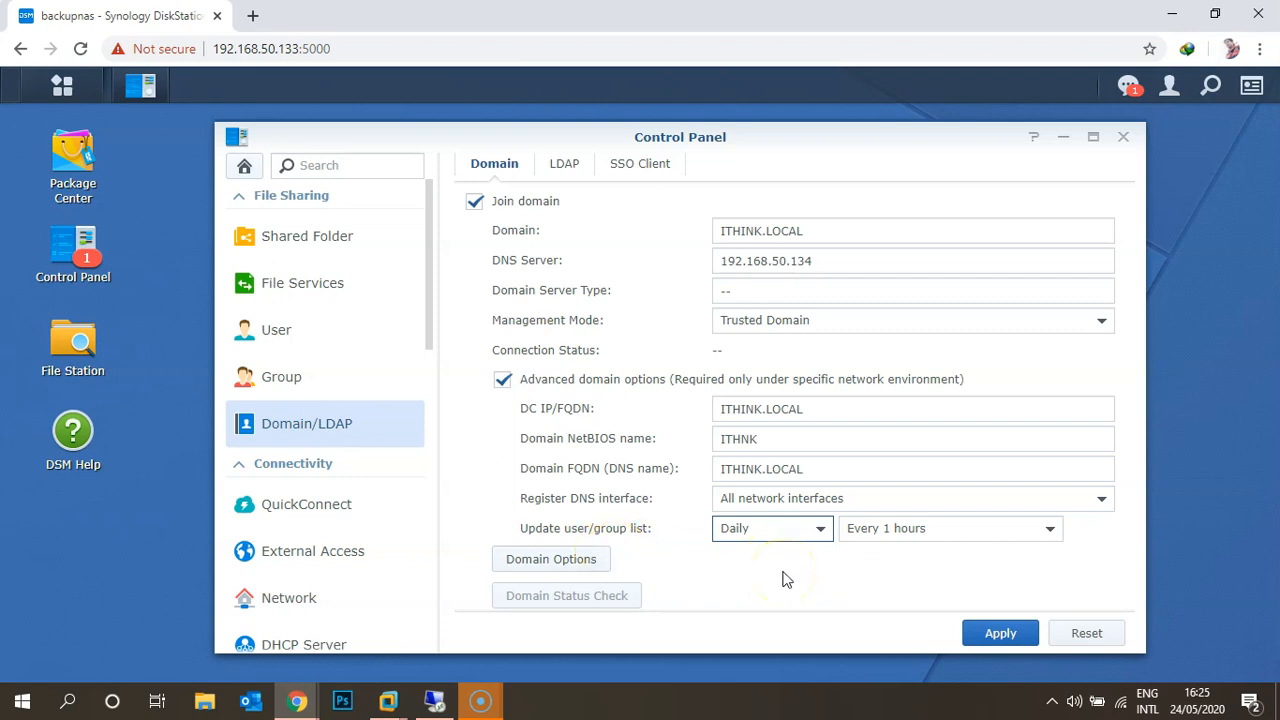
{"action": "left_click", "coordinate": [563, 560]}
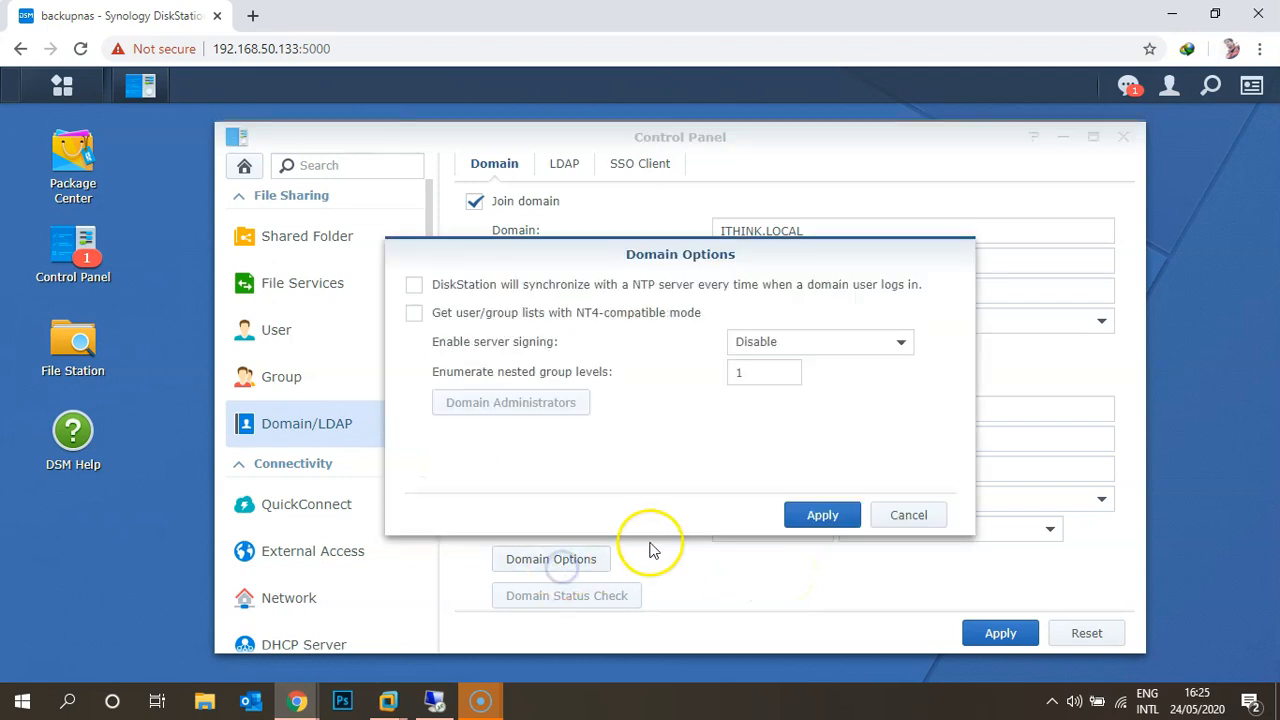
{"action": "left_click", "coordinate": [487, 290]}
{"action": "left_click", "coordinate": [808, 518]}
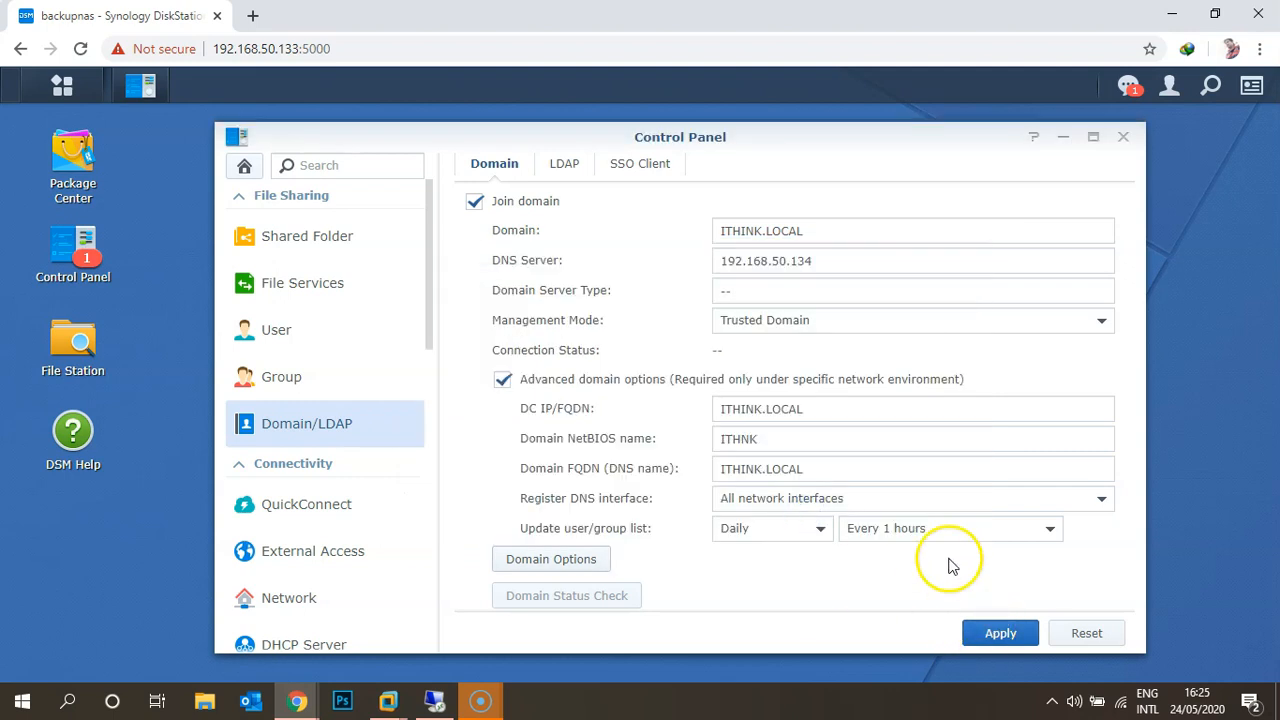
Step: Apply the domain settings and join the Windows domain as Administrator with the account password, completing the domain status check
{"action": "left_click", "coordinate": [983, 633]}
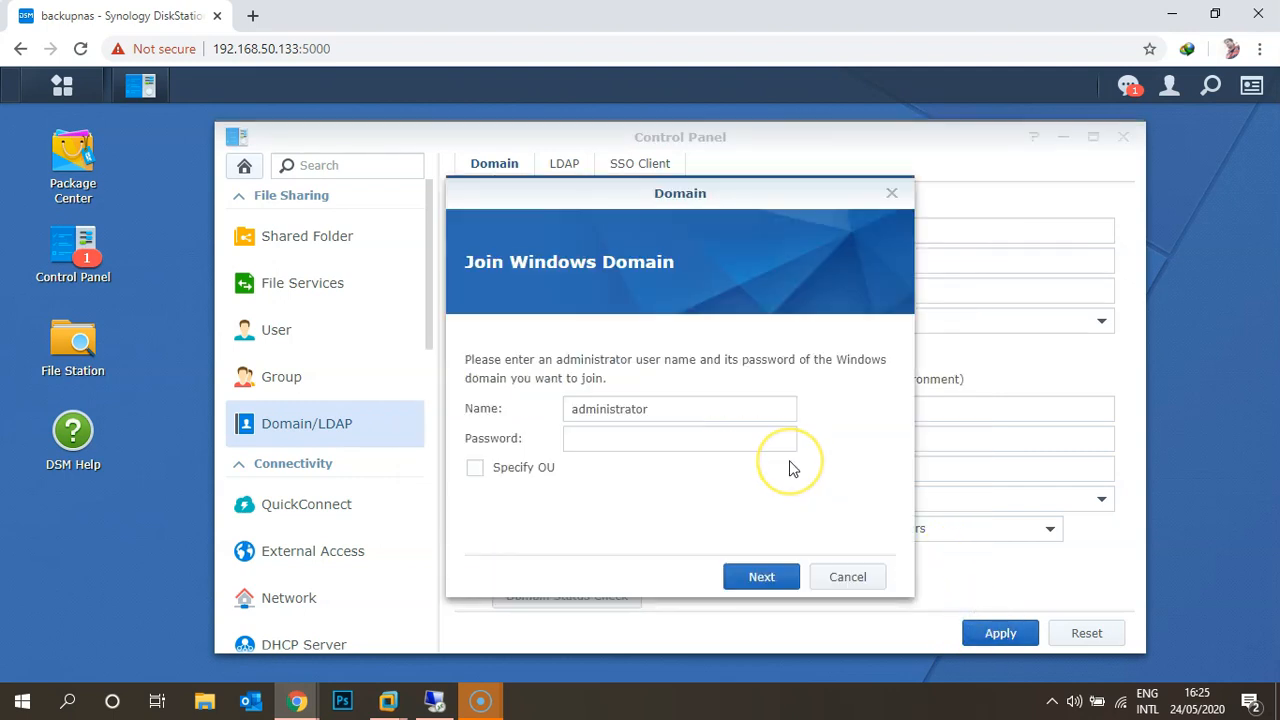
{"action": "double_click", "coordinate": [688, 409]}
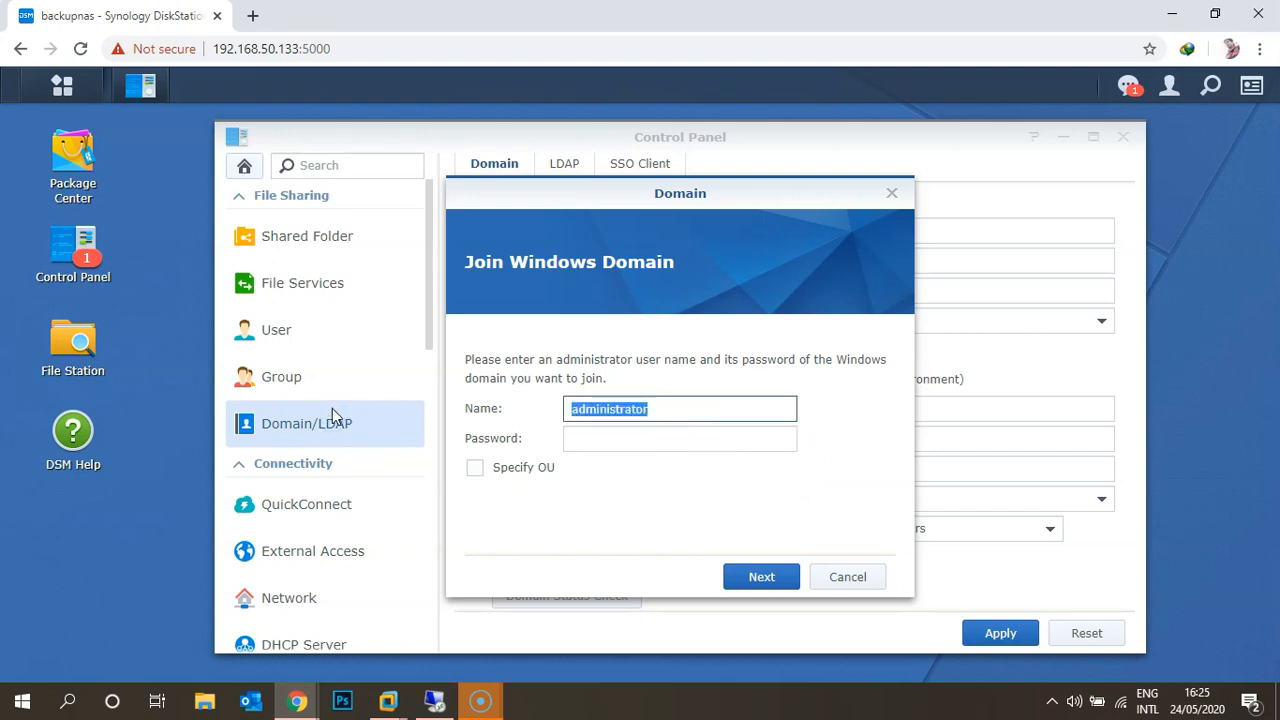
{"action": "type", "text": "Administr"}
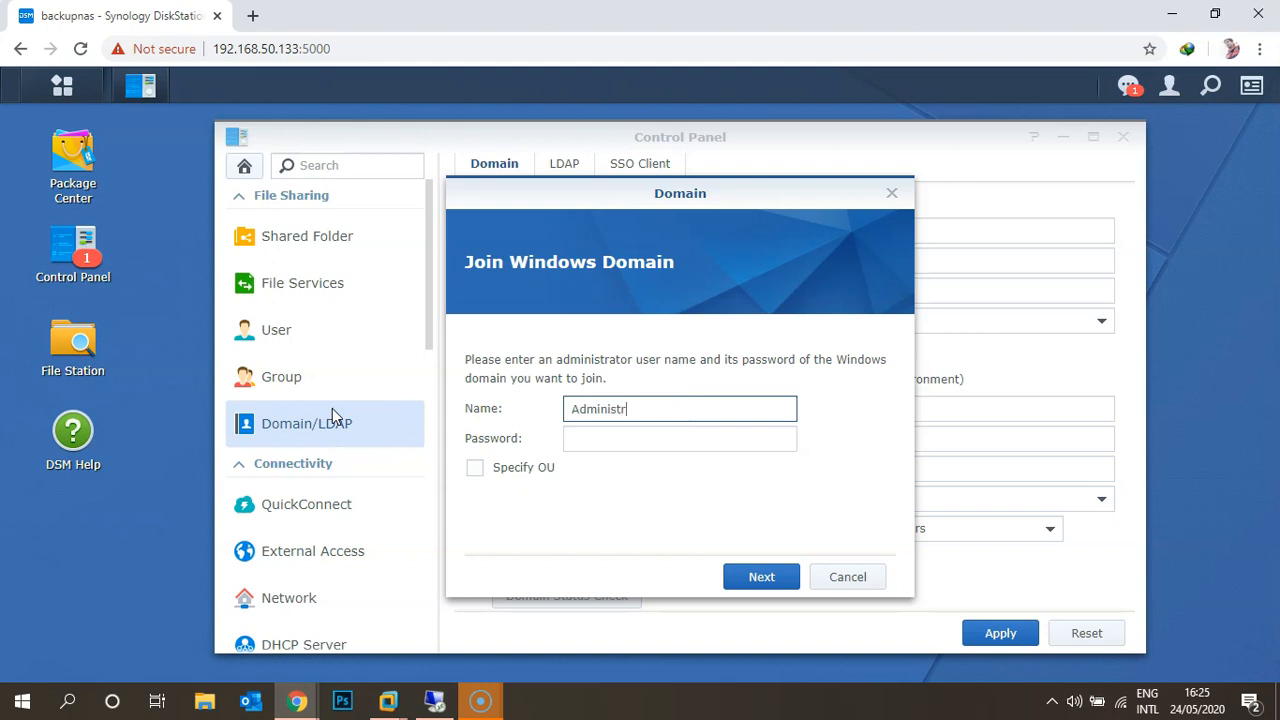
{"action": "type", "text": "ator"}
{"action": "key", "text": "Tab"}
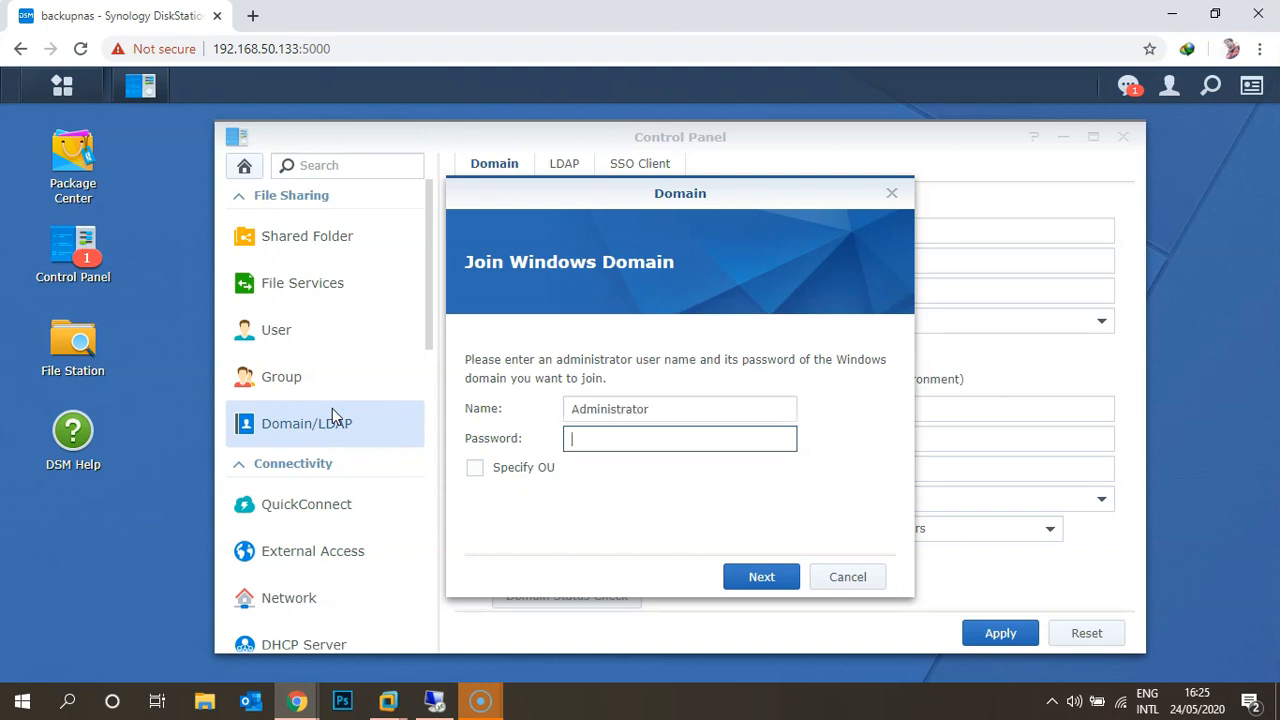
{"action": "type", "text": "••••••••••••"}
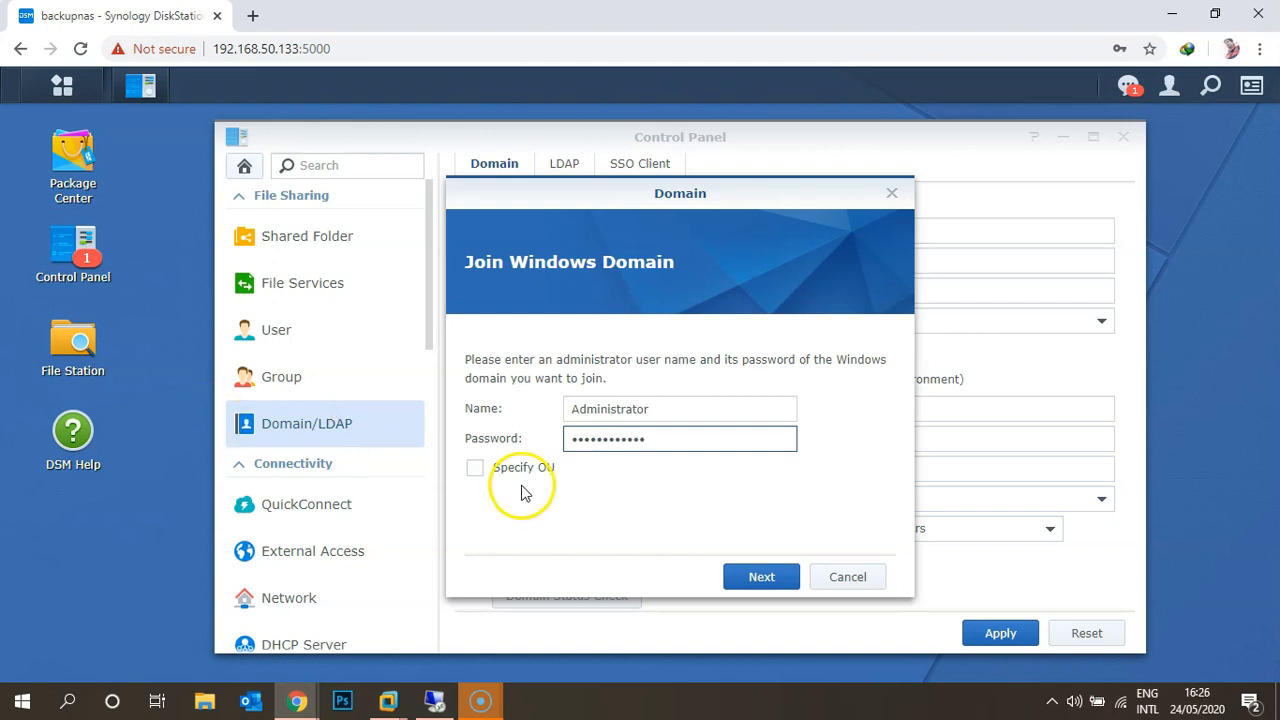
{"action": "left_click", "coordinate": [766, 576]}
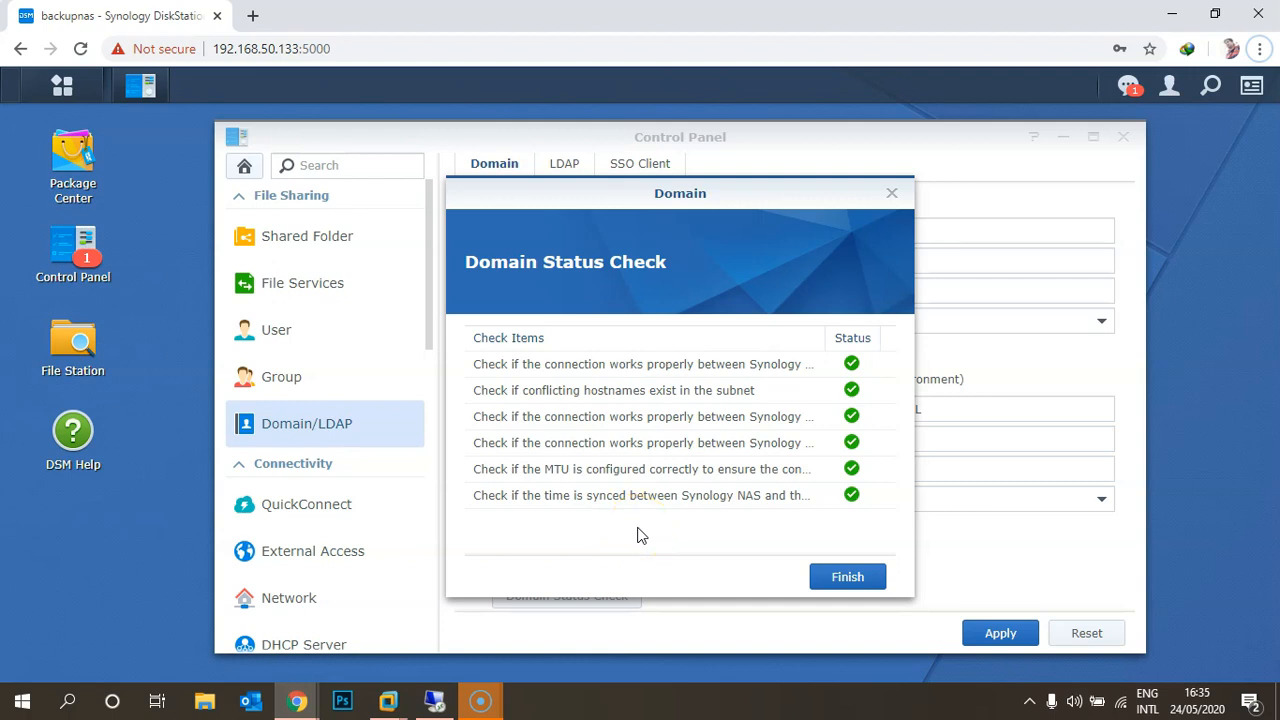
{"action": "left_click", "coordinate": [835, 578]}
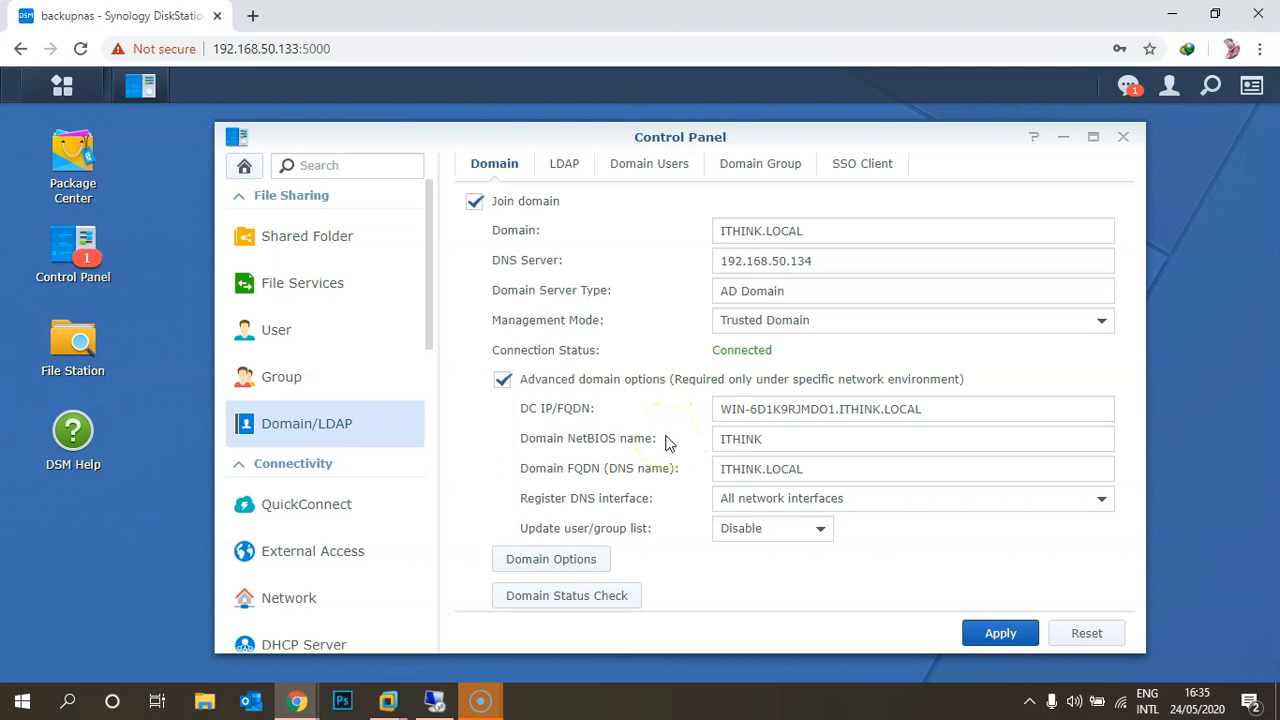
Step: View the list of domain users for the ITHINK domain
{"action": "left_click", "coordinate": [636, 175]}
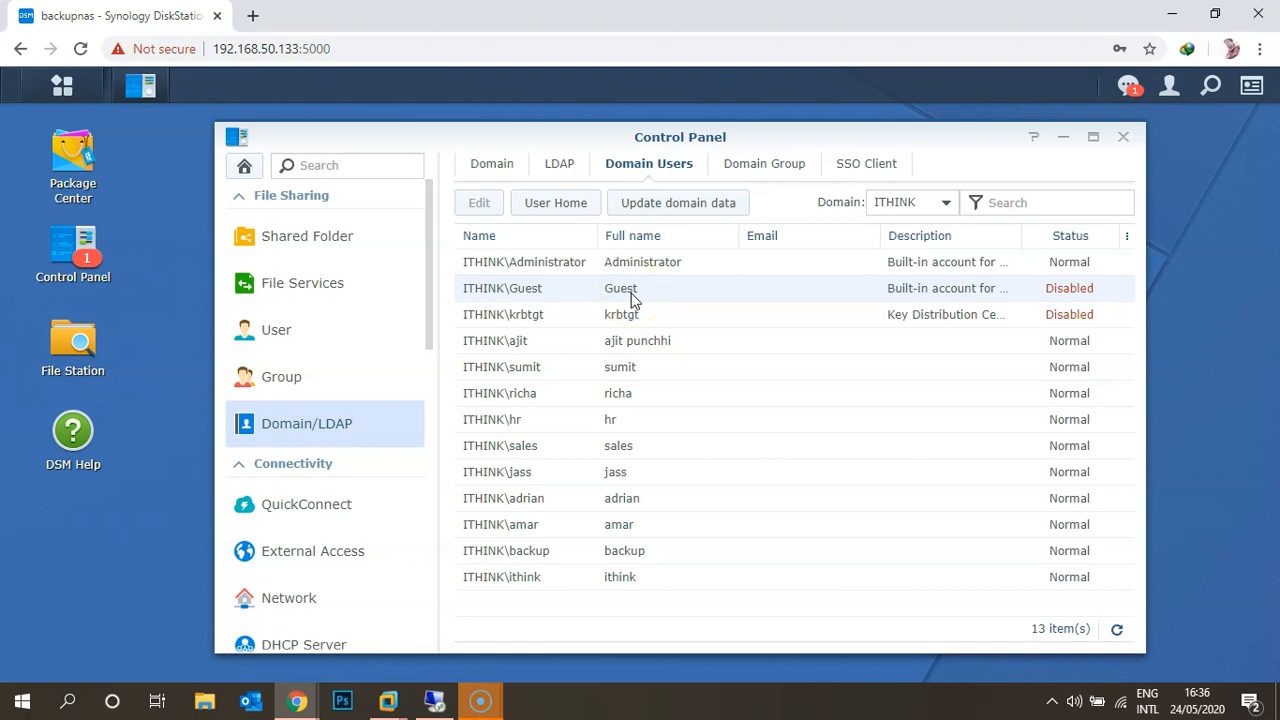
Step: View the list of domain groups for the ITHINK domain
{"action": "left_click", "coordinate": [762, 163]}
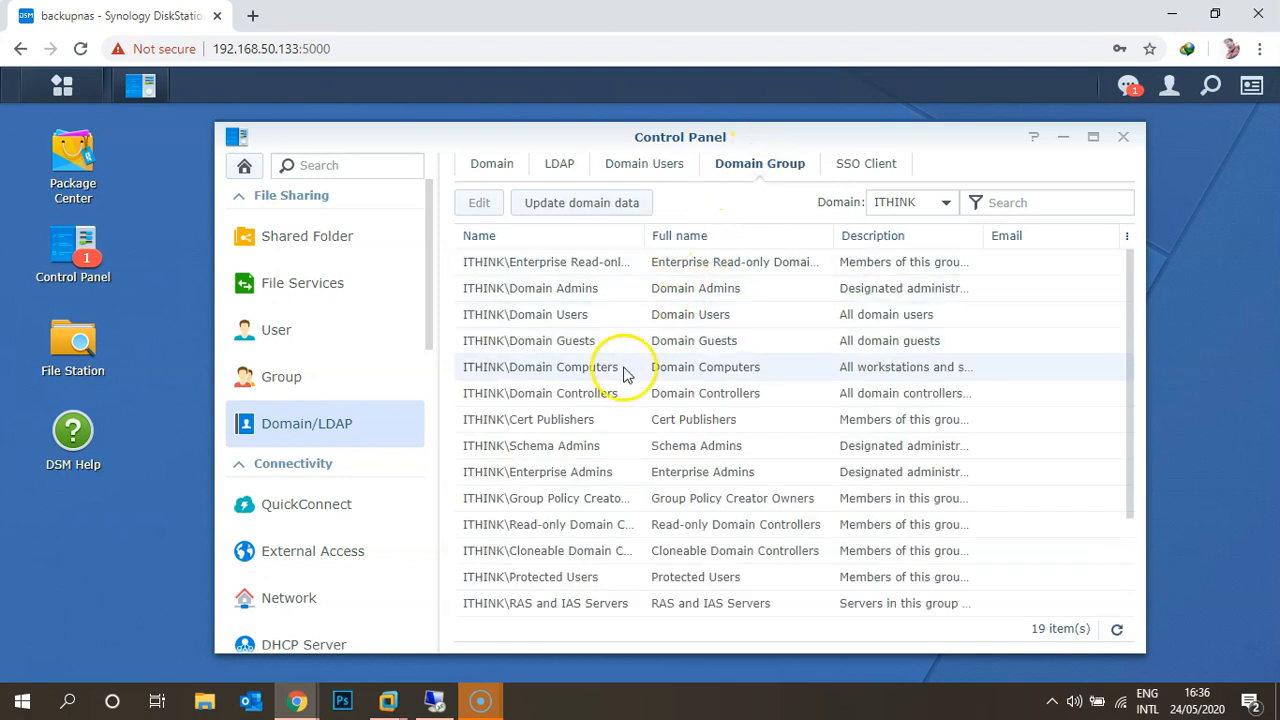
{"action": "scroll", "coordinate": [627, 374], "scroll_direction": "down", "scroll_amount": 2}
{"action": "scroll", "coordinate": [627, 374], "scroll_direction": "up", "scroll_amount": 2}
Step: Grant Read/Write permission on the Shared folder to the fourth and fifth listed ITHINK domain users and to hr, and save
{"action": "left_click", "coordinate": [327, 258]}
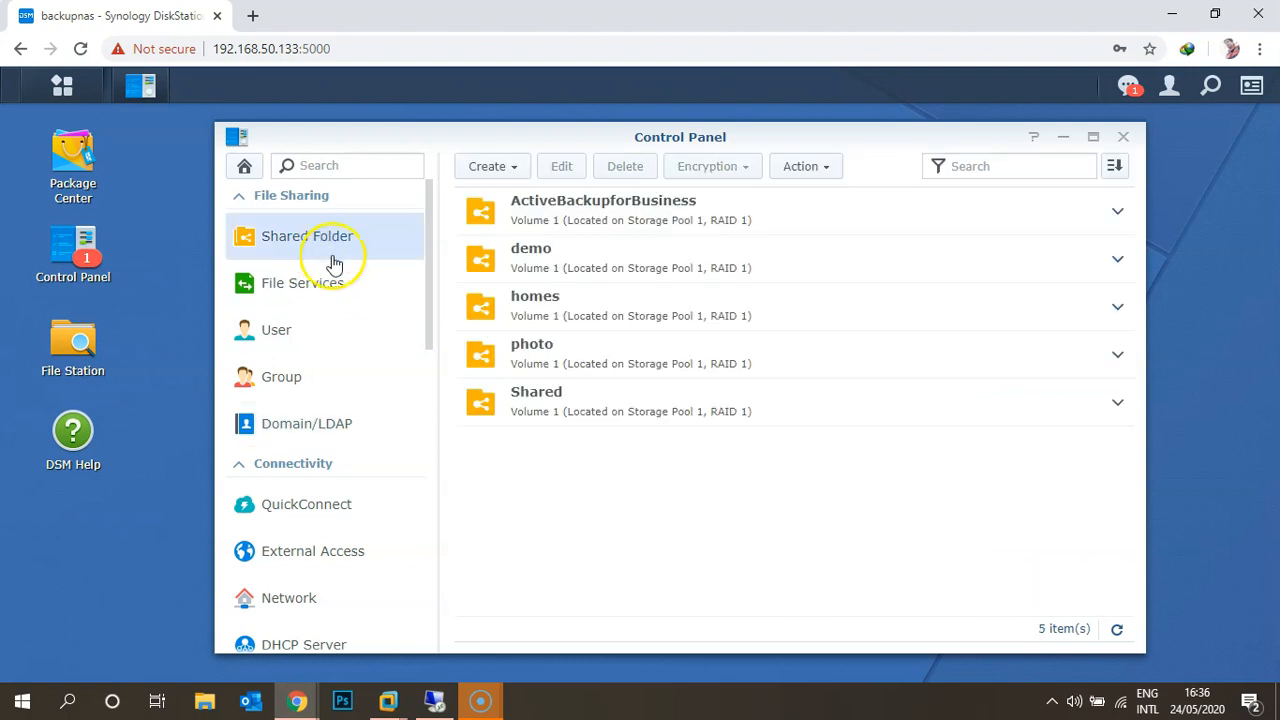
{"action": "left_click", "coordinate": [572, 424]}
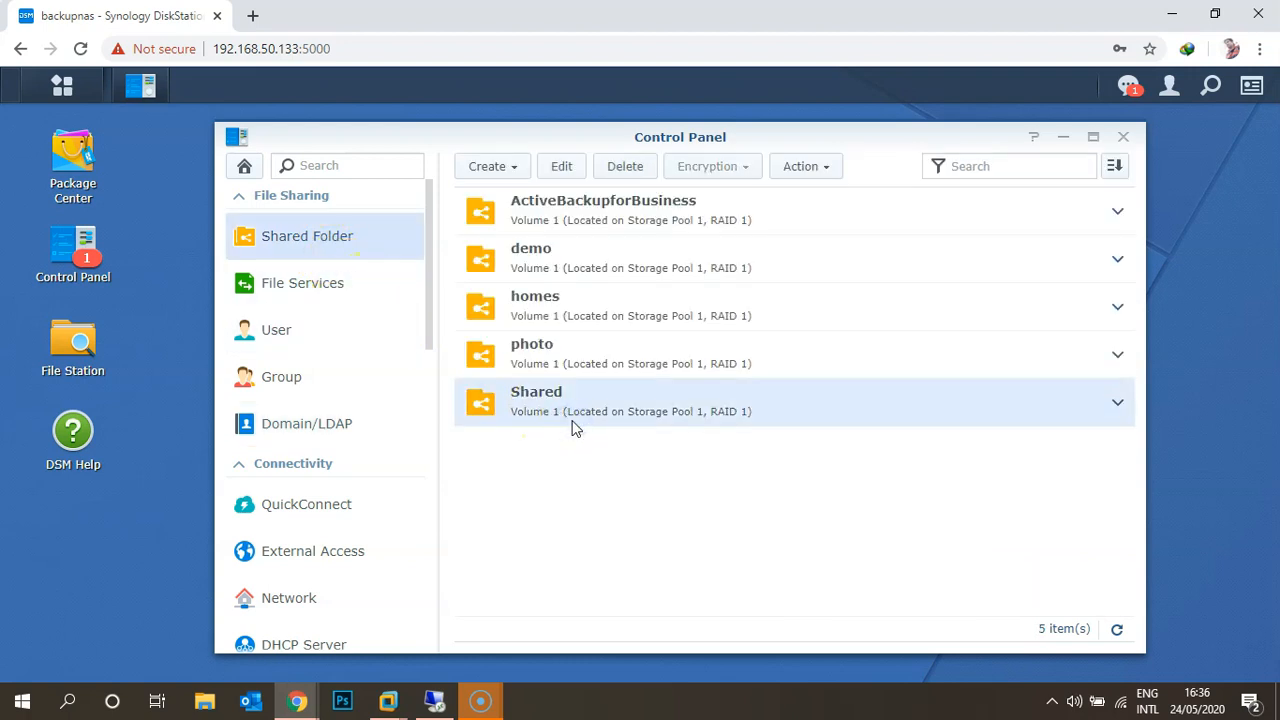
{"action": "left_click", "coordinate": [561, 166]}
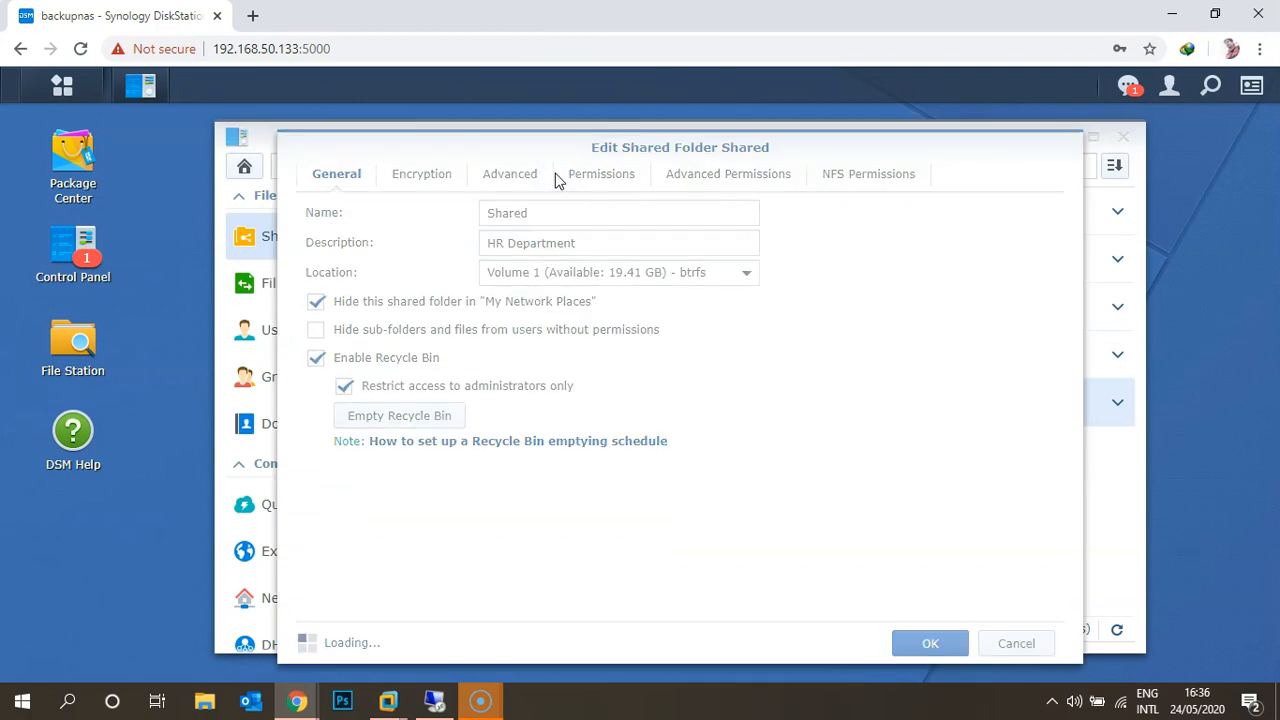
{"action": "left_click", "coordinate": [586, 180]}
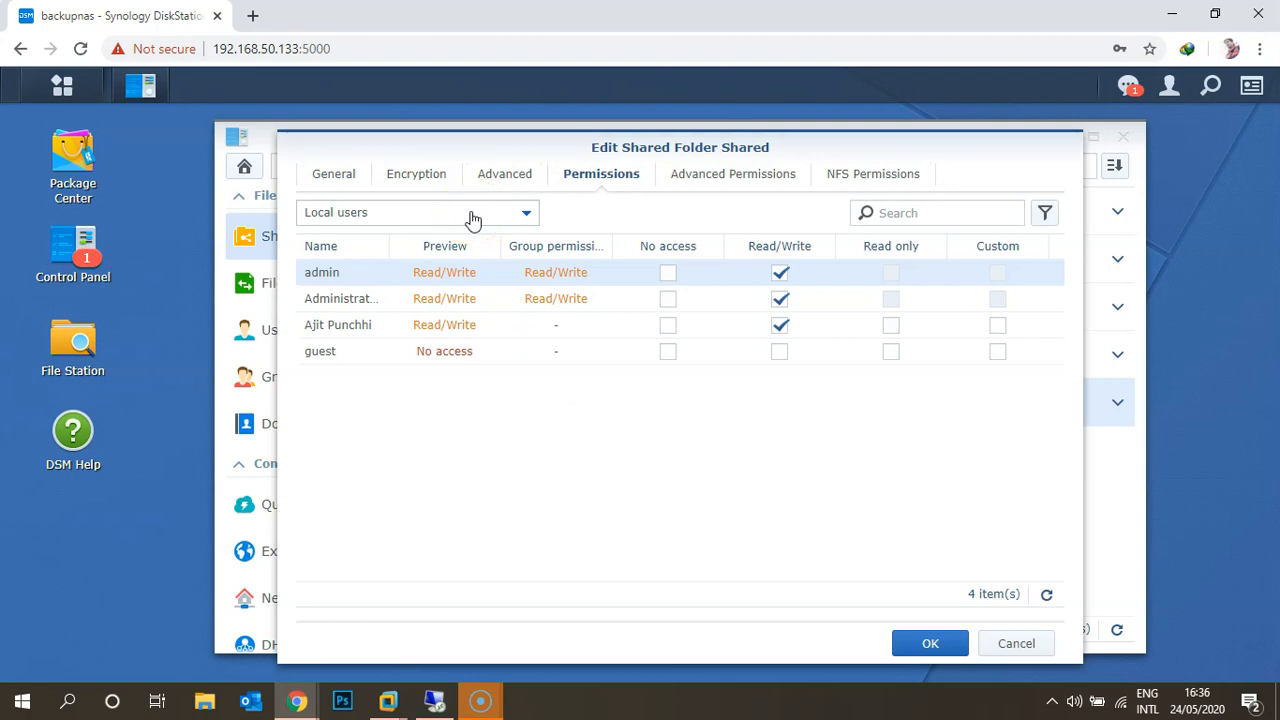
{"action": "left_click", "coordinate": [473, 215]}
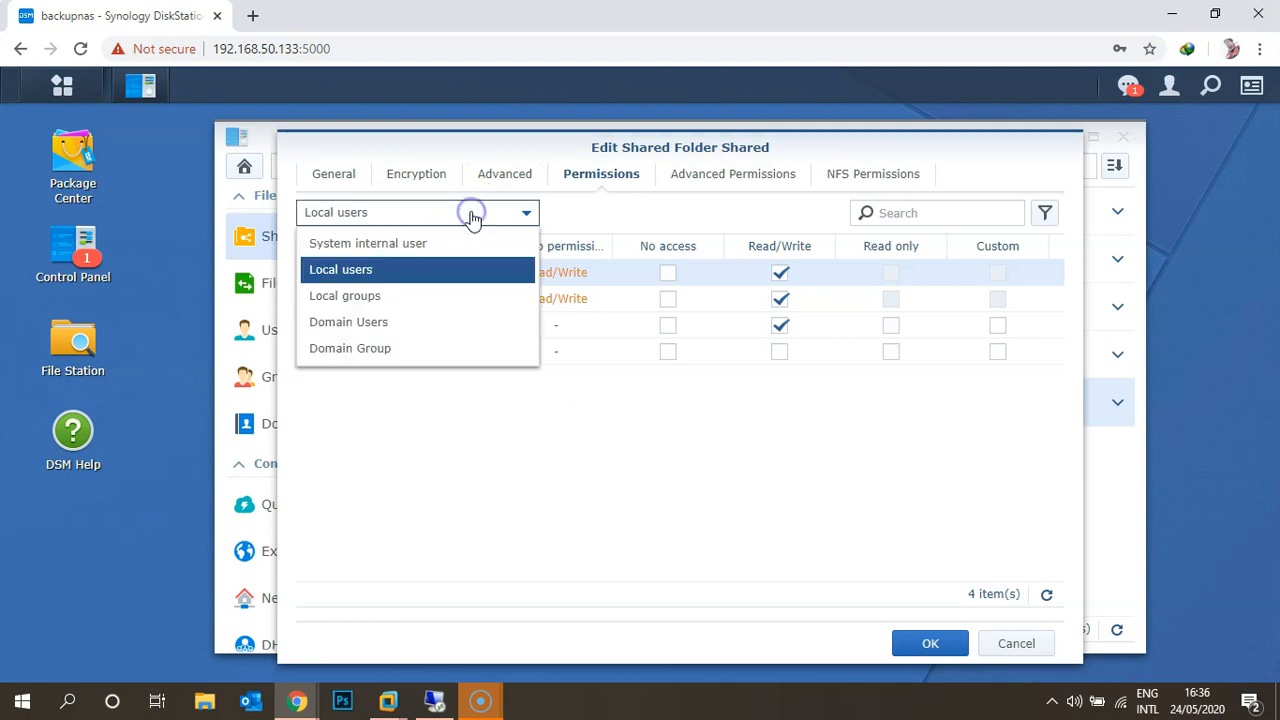
{"action": "left_click", "coordinate": [391, 324]}
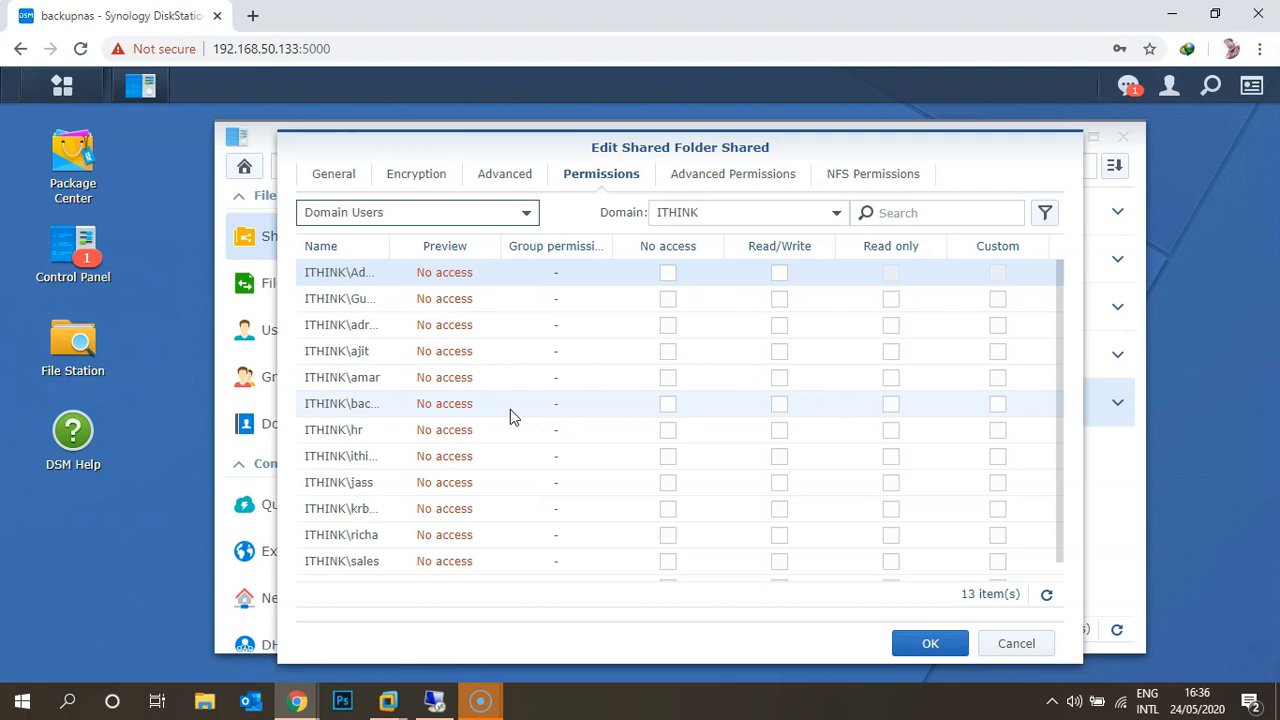
{"action": "left_click", "coordinate": [779, 352]}
{"action": "left_click", "coordinate": [779, 378]}
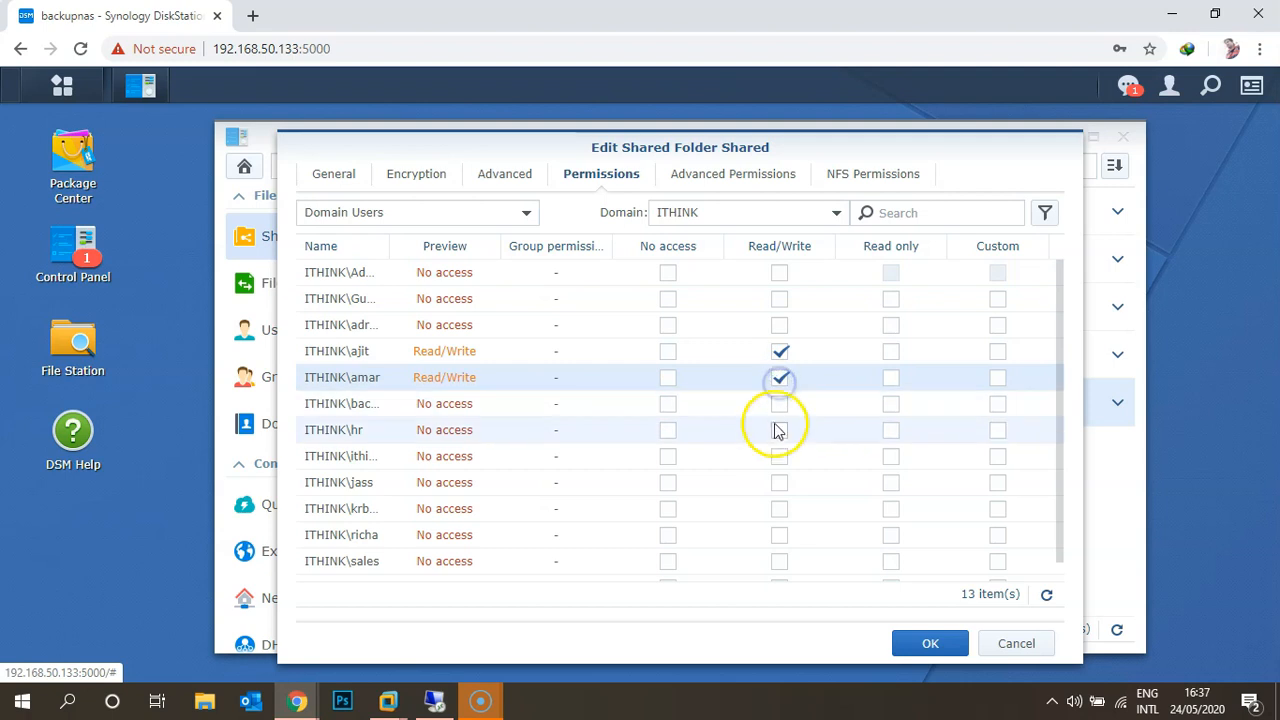
{"action": "left_click", "coordinate": [779, 430]}
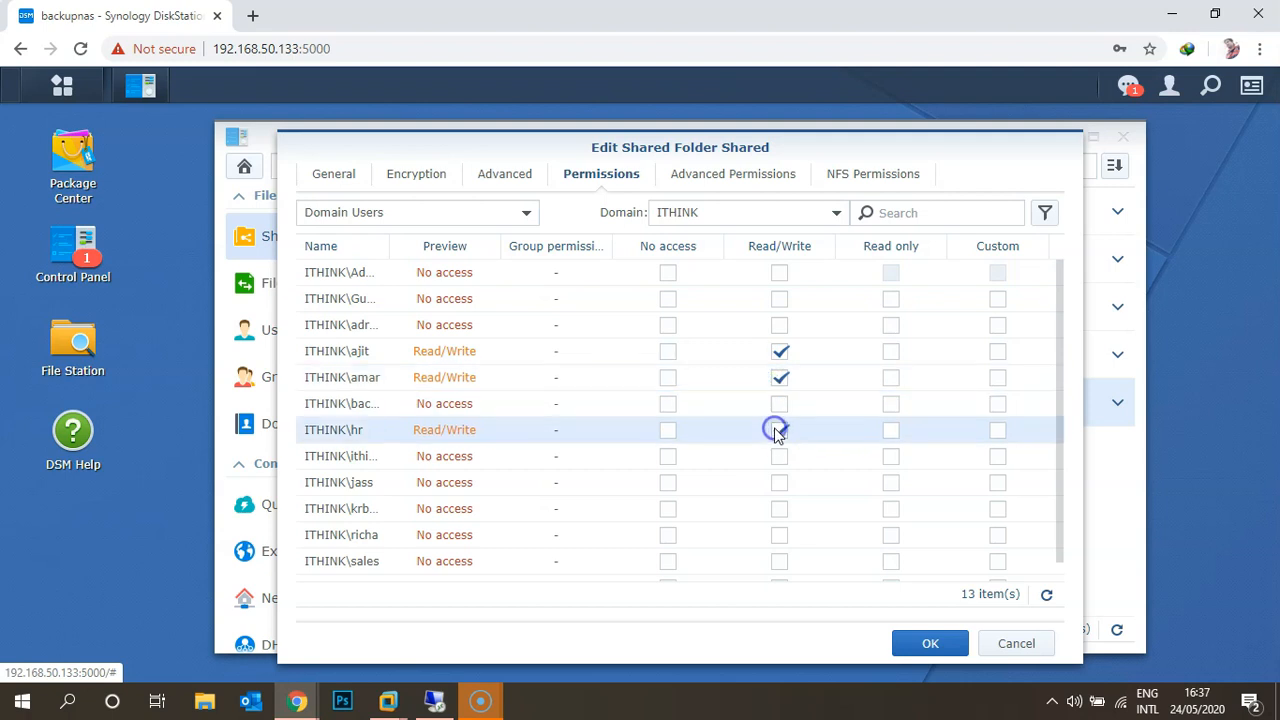
{"action": "left_click", "coordinate": [922, 646]}
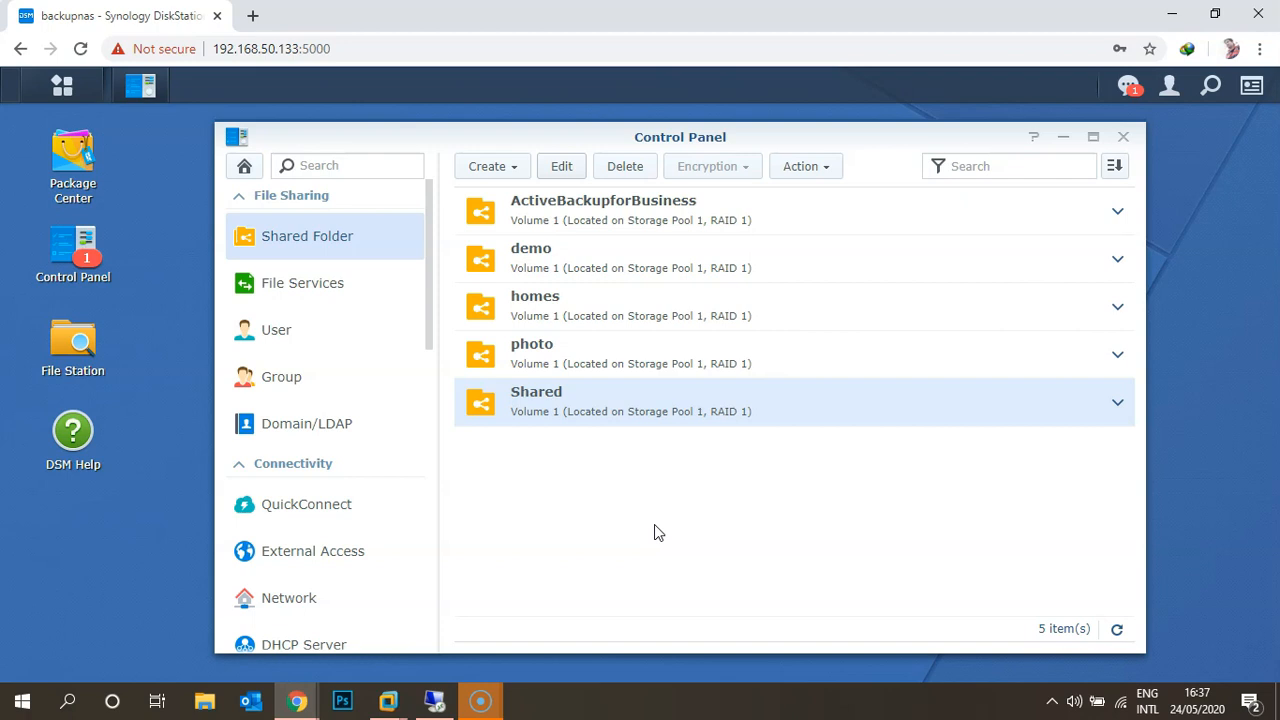
Step: Review the ITHINK domain users' permissions on the Shared folder
{"action": "left_click", "coordinate": [565, 166]}
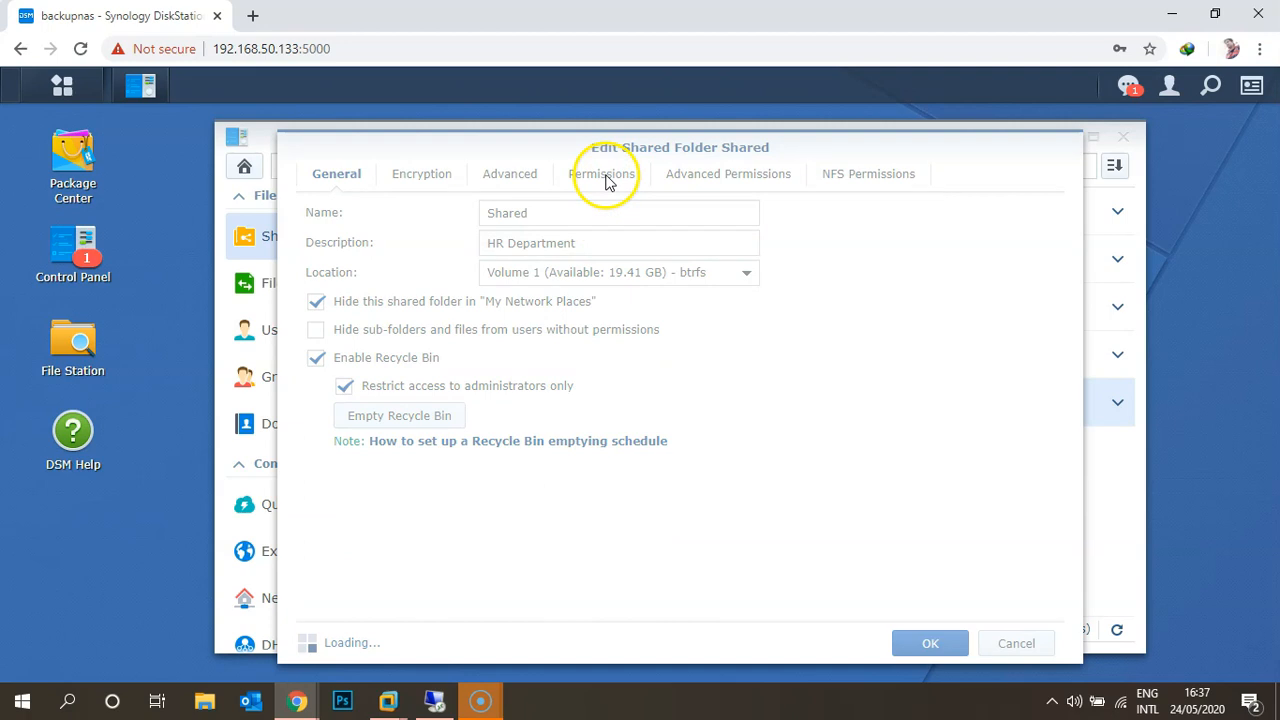
{"action": "left_click", "coordinate": [605, 181]}
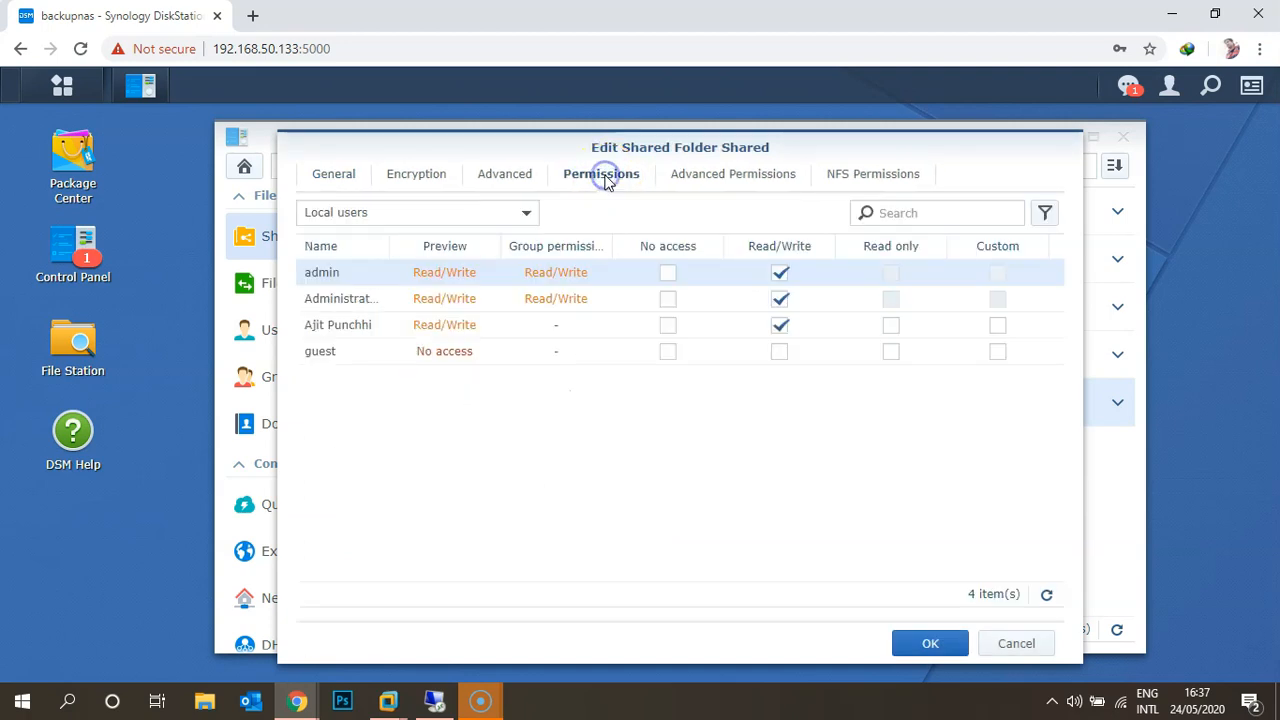
{"action": "left_click", "coordinate": [400, 214]}
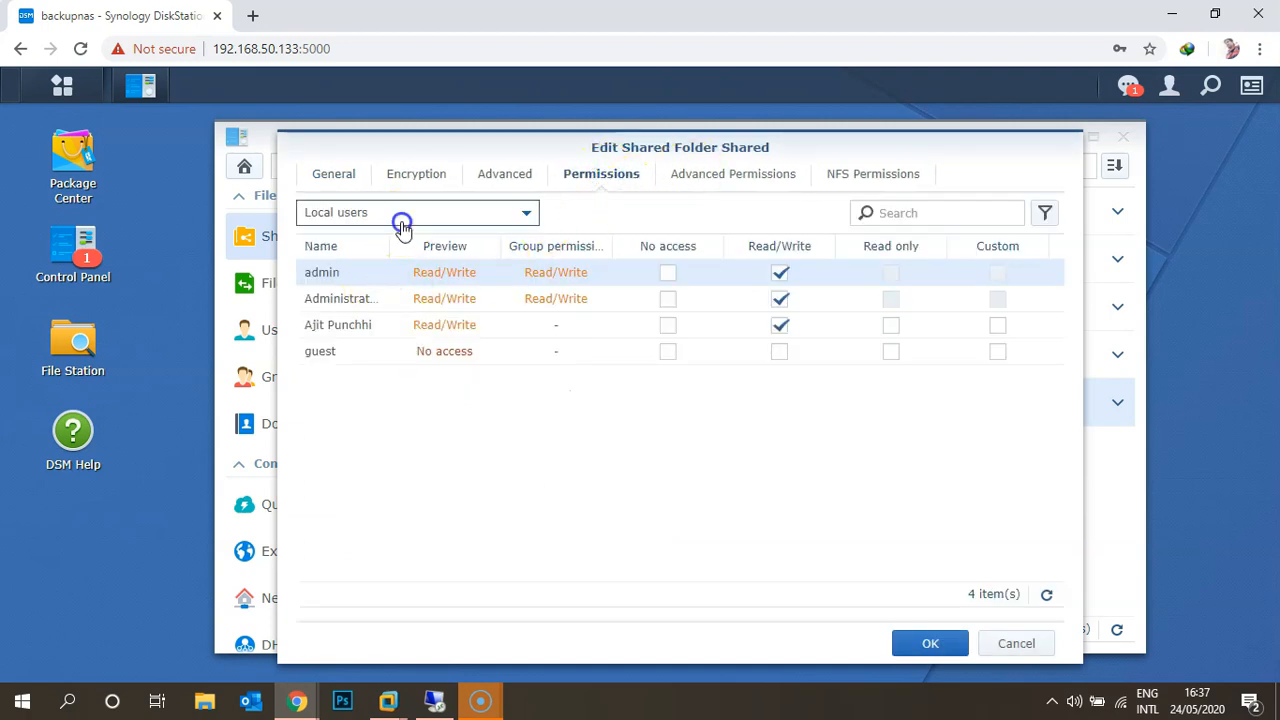
{"action": "left_click", "coordinate": [404, 324]}
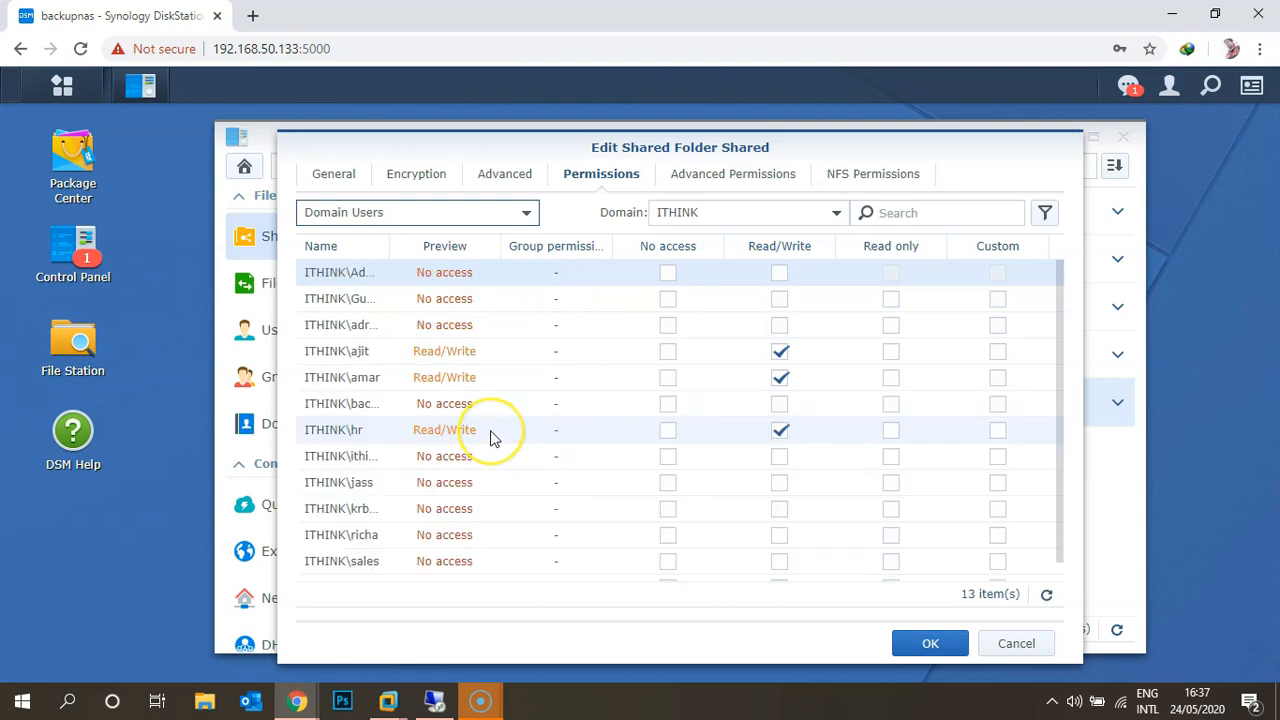
{"action": "scroll", "coordinate": [490, 438], "scroll_direction": "down", "scroll_amount": 1}
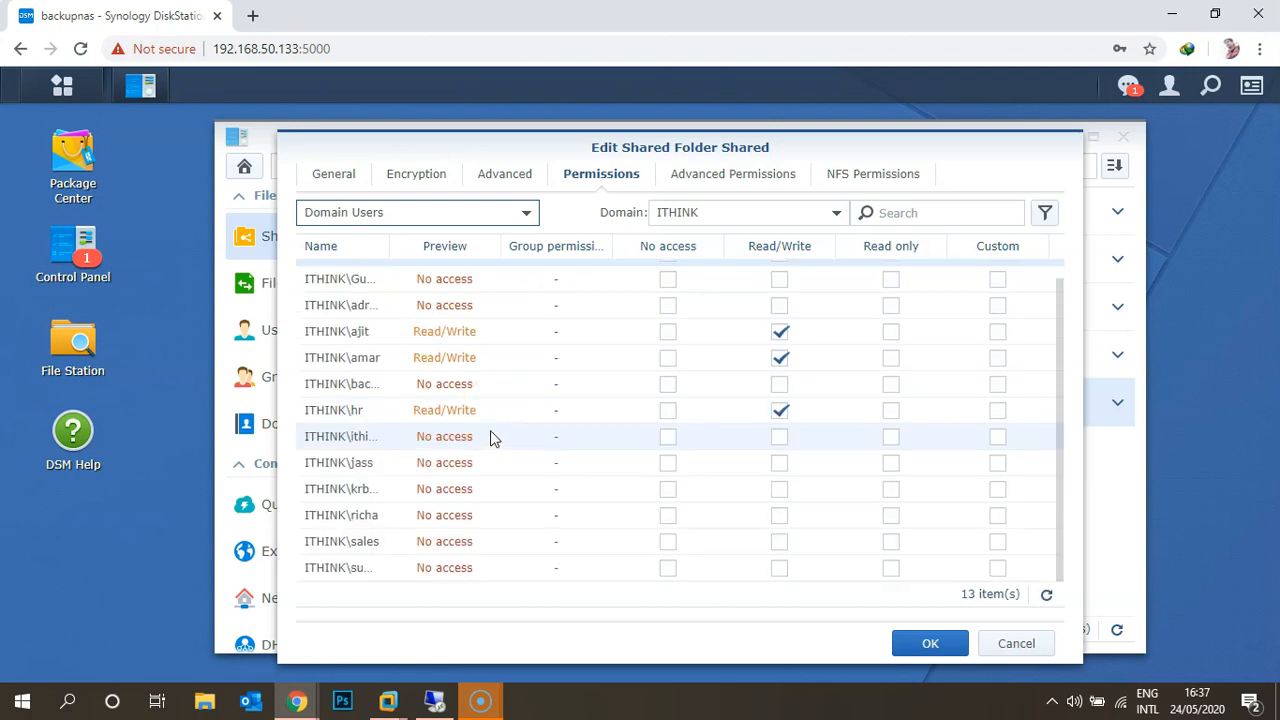
Step: Enable advanced share permissions on the Shared folder and open them for the ITHINK domain users
{"action": "left_click", "coordinate": [682, 174]}
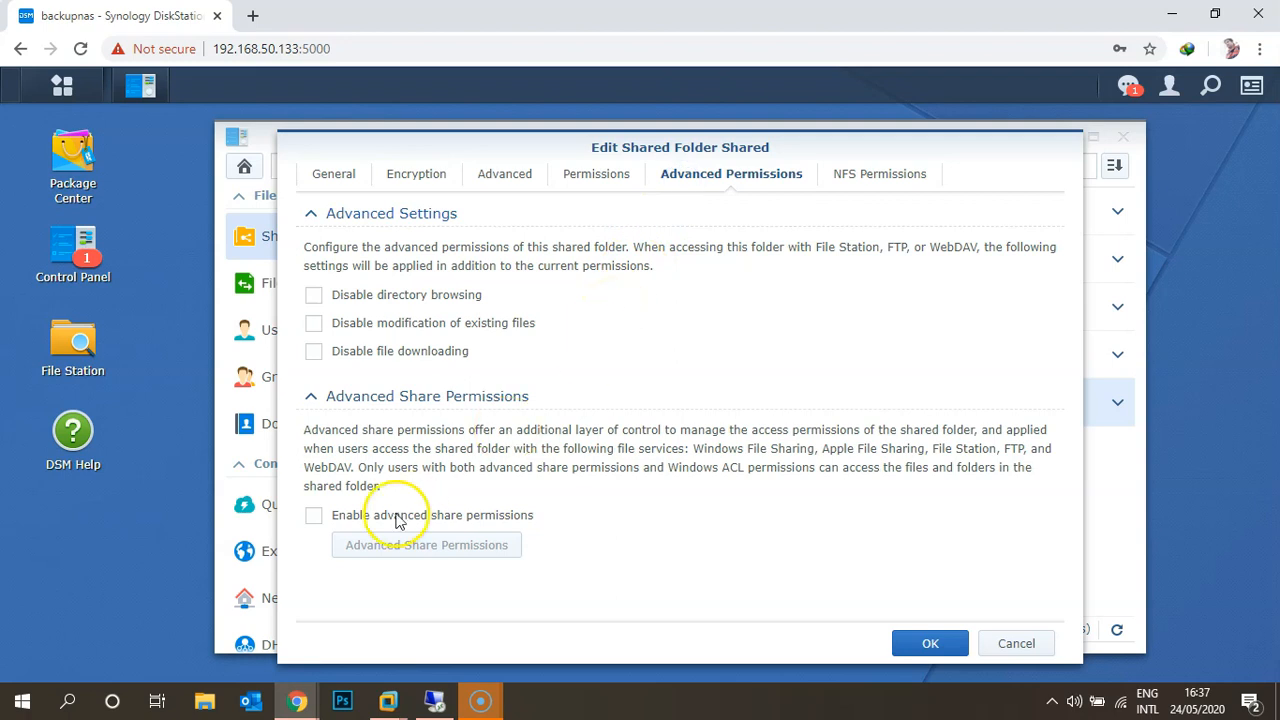
{"action": "left_click", "coordinate": [314, 515]}
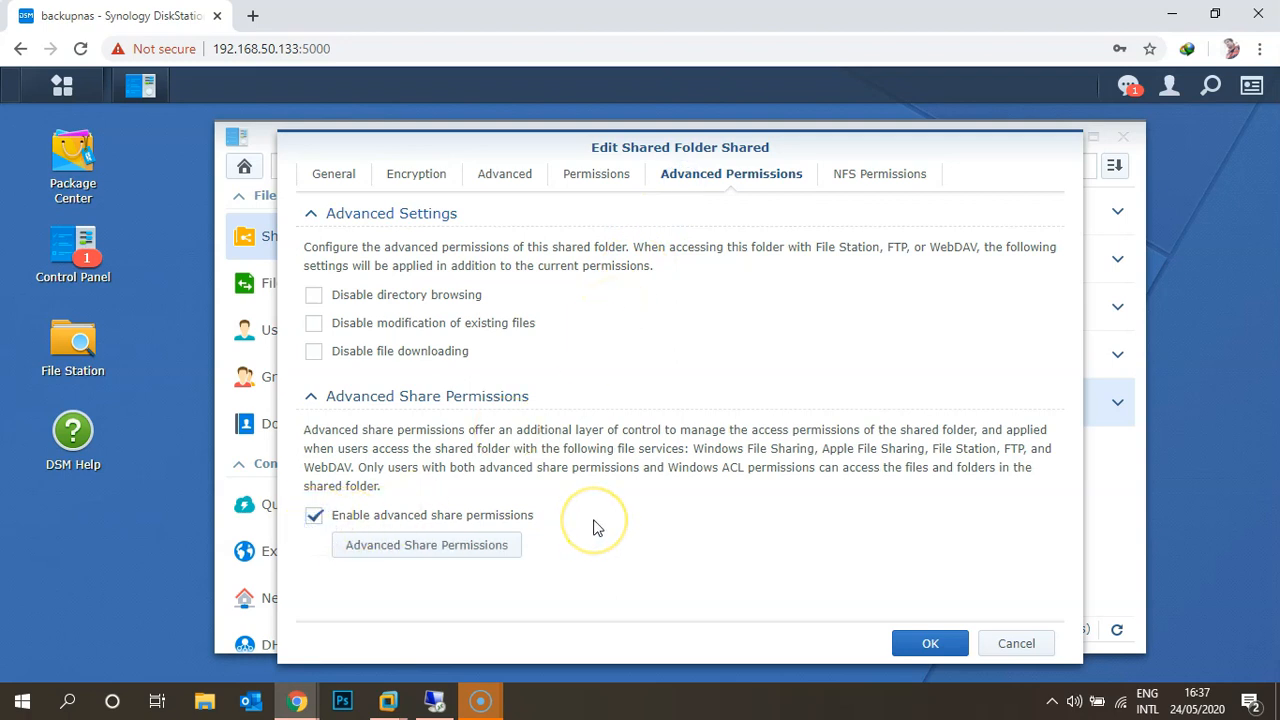
{"action": "left_click", "coordinate": [474, 560]}
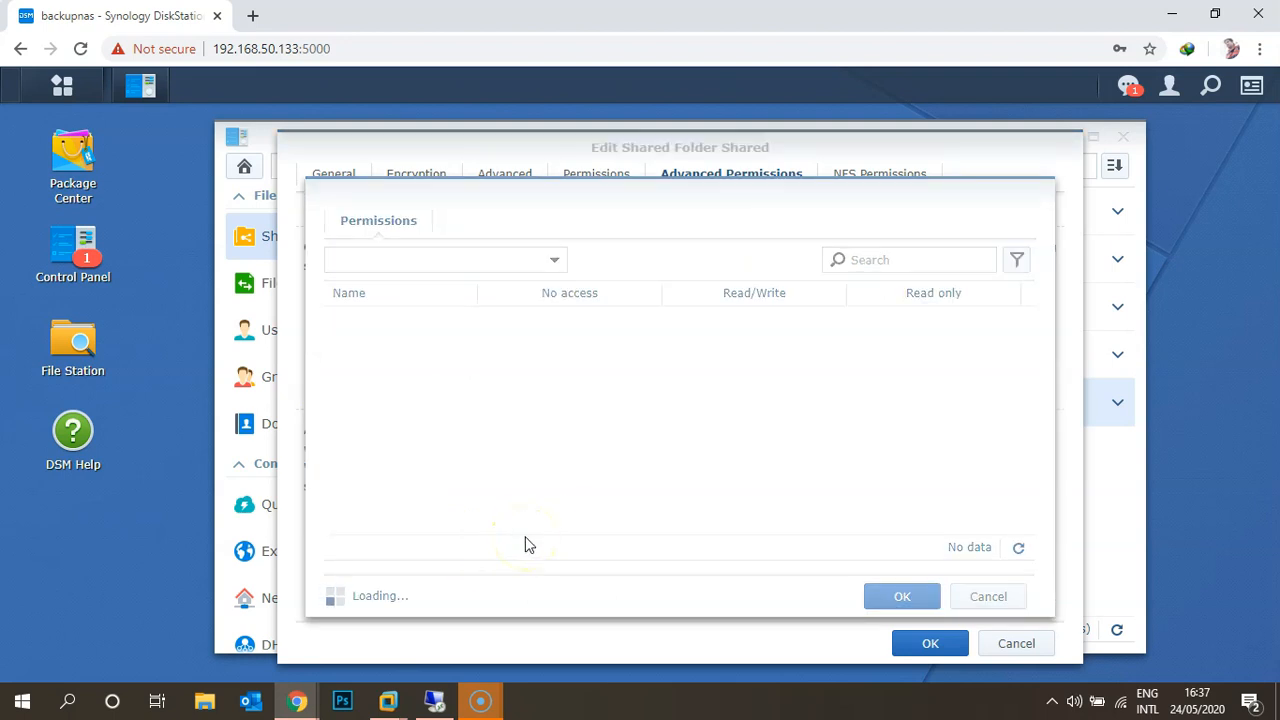
{"action": "left_click", "coordinate": [490, 266]}
{"action": "left_click", "coordinate": [455, 368]}
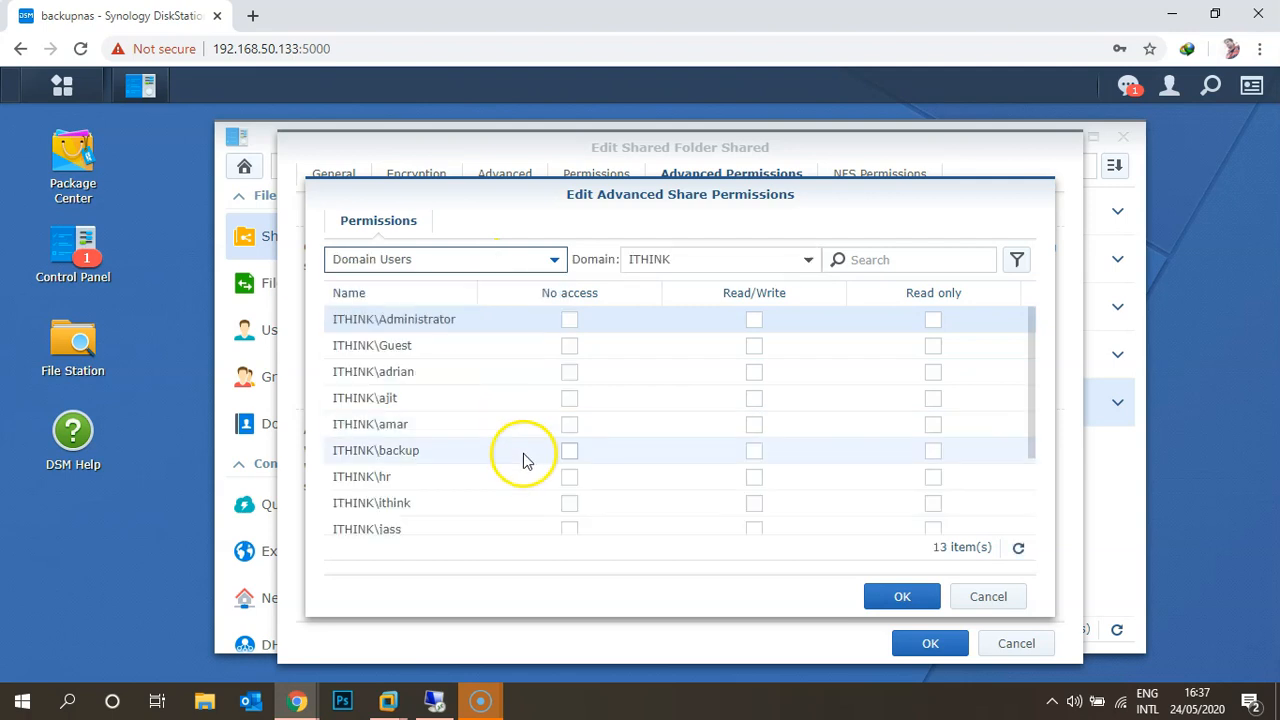
Step: Grant Read/Write advanced share permission to the fourth and fifth listed ITHINK domain users and save the Shared folder settings
{"action": "left_click", "coordinate": [752, 380]}
{"action": "left_click", "coordinate": [756, 398]}
{"action": "left_click", "coordinate": [753, 373]}
{"action": "left_click", "coordinate": [754, 396]}
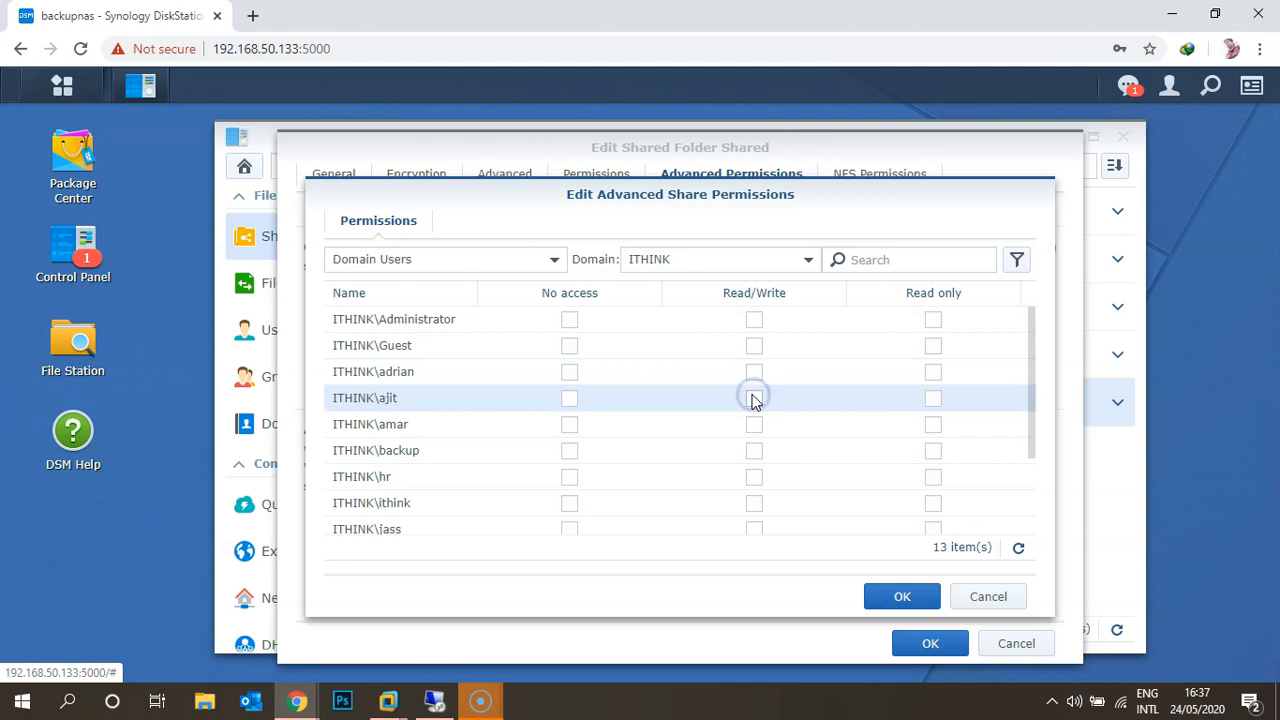
{"action": "left_click", "coordinate": [754, 433]}
{"action": "left_click", "coordinate": [754, 403]}
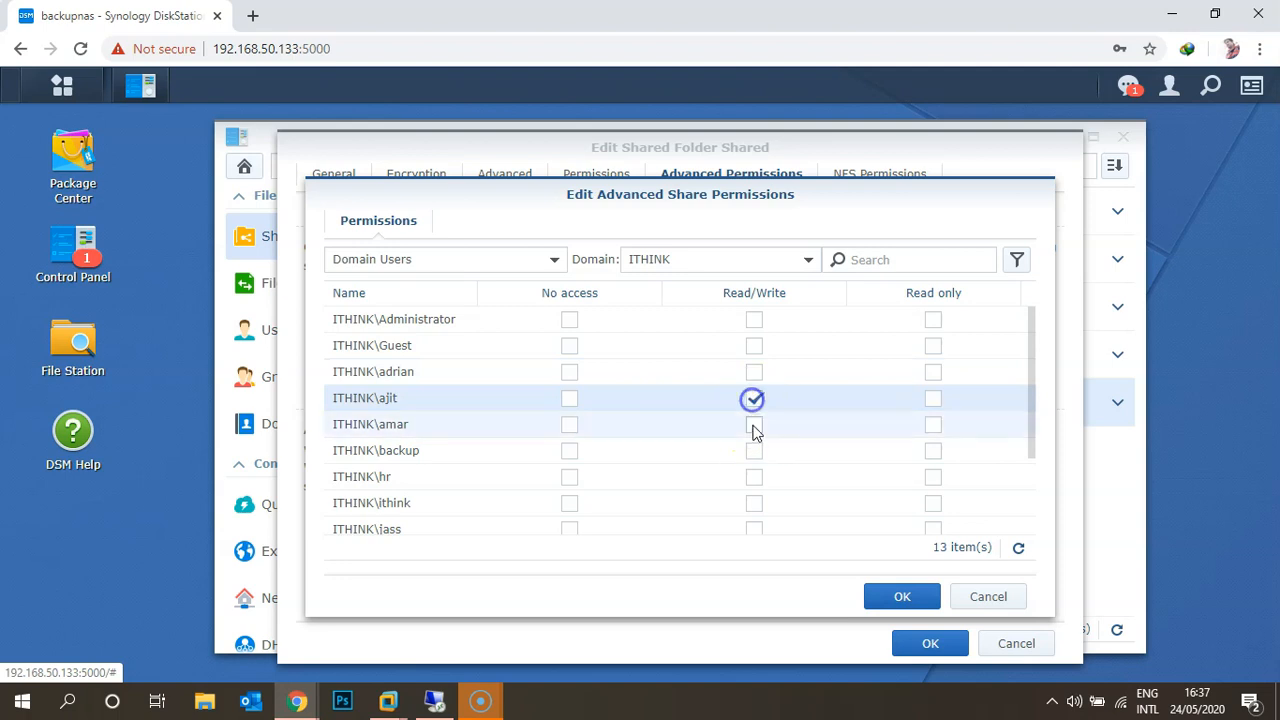
{"action": "left_click", "coordinate": [754, 426]}
{"action": "left_click", "coordinate": [893, 598]}
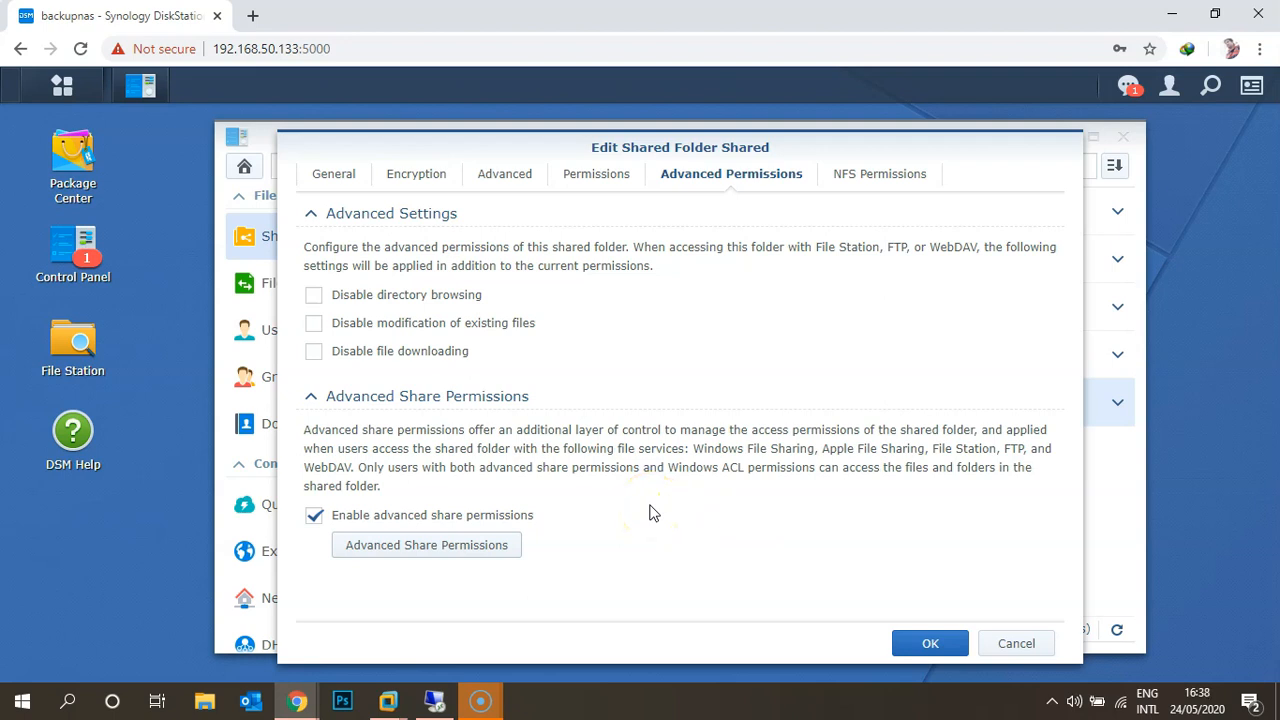
{"action": "left_click", "coordinate": [944, 641]}
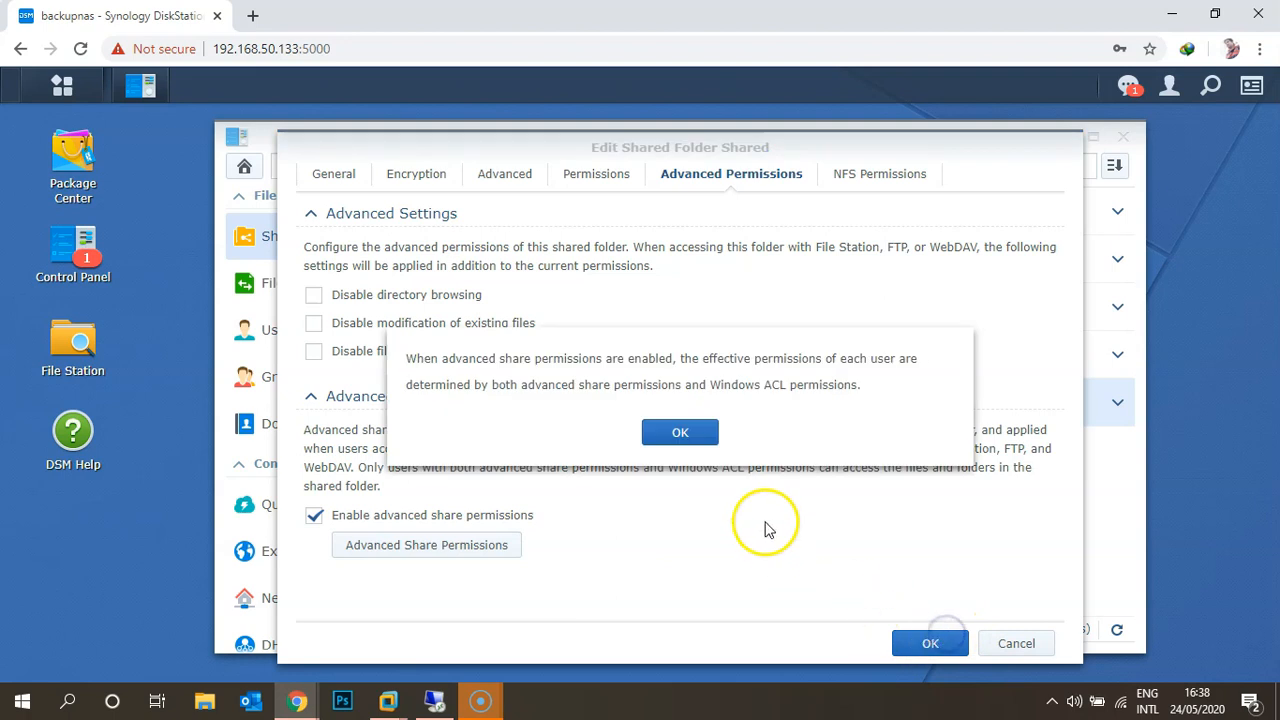
{"action": "left_click", "coordinate": [684, 433]}
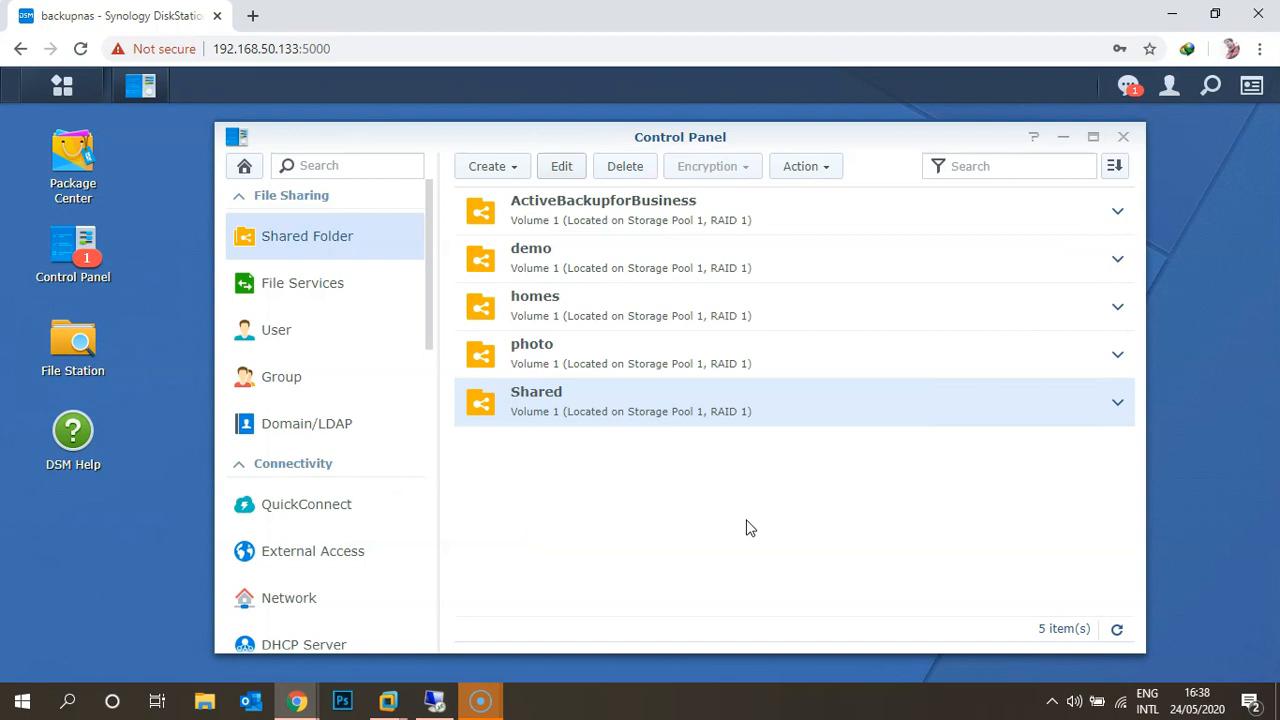
Step: Return to the Domain/LDAP settings to view the domain configuration
{"action": "left_click", "coordinate": [298, 416]}
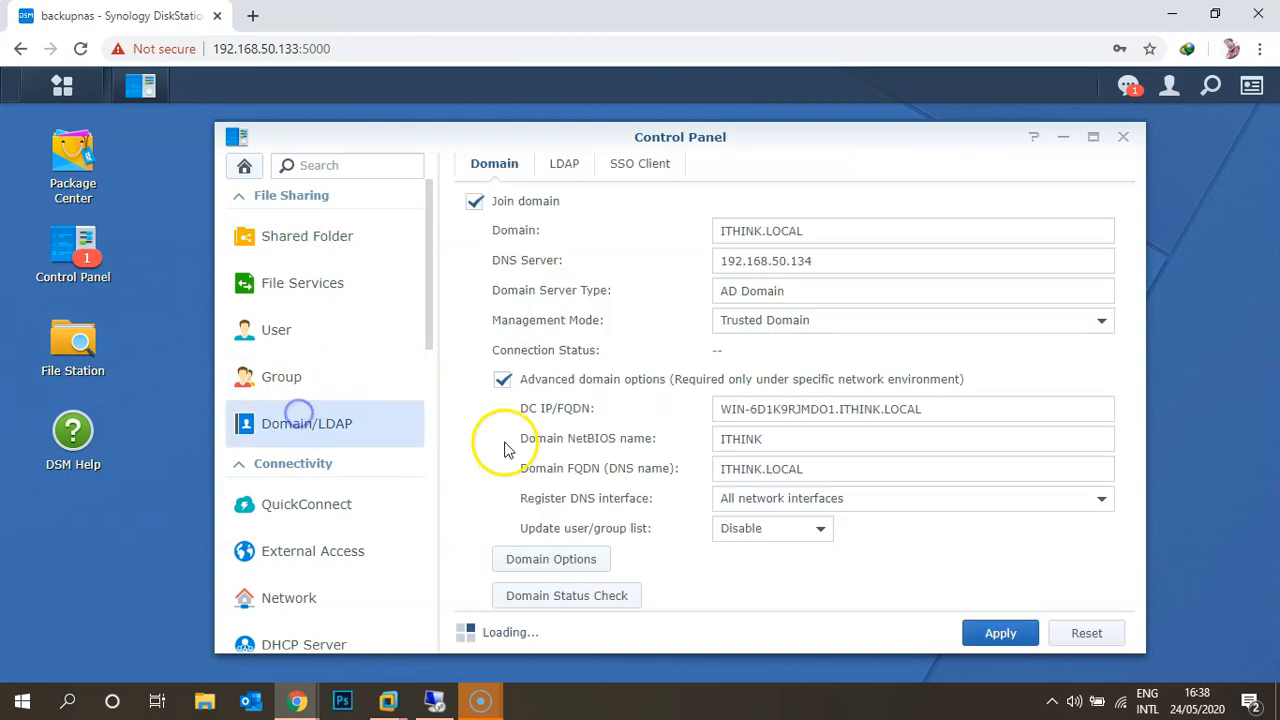